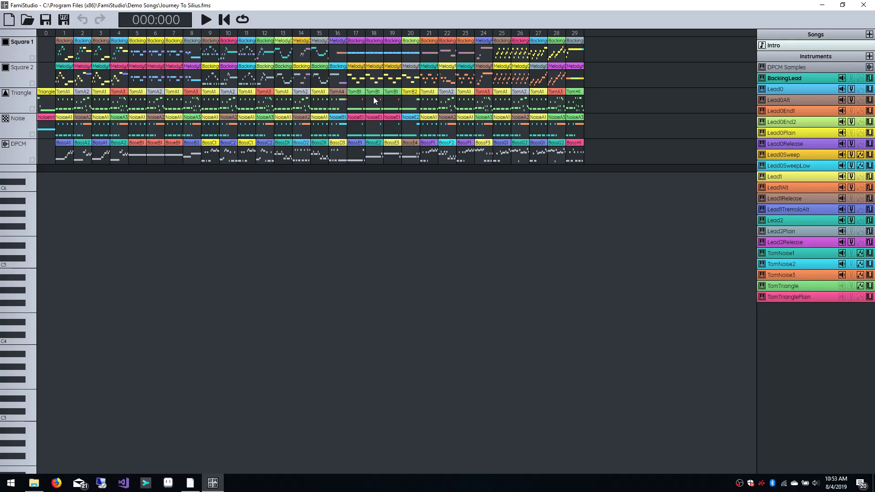
Open the Square 2 pattern in slot 14 in the piano roll and bring its notes into view
double_click(308, 75)
drag(322, 285, 381, 278)
scroll(378, 278, down, 1)
drag(459, 302, 173, 270)
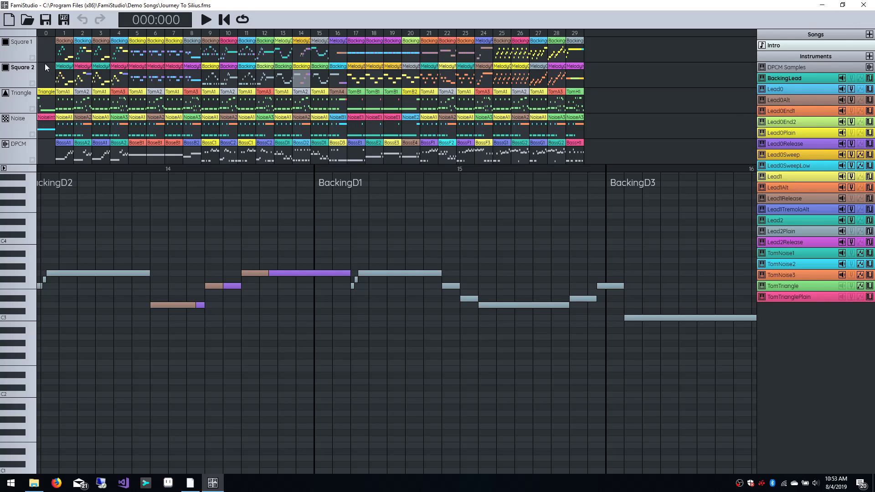
Create a pattern in the empty first slot of the Square 1 channel and delete it again
click(18, 111)
click(19, 158)
click(47, 48)
right_click(47, 47)
scroll(348, 279, up, 1)
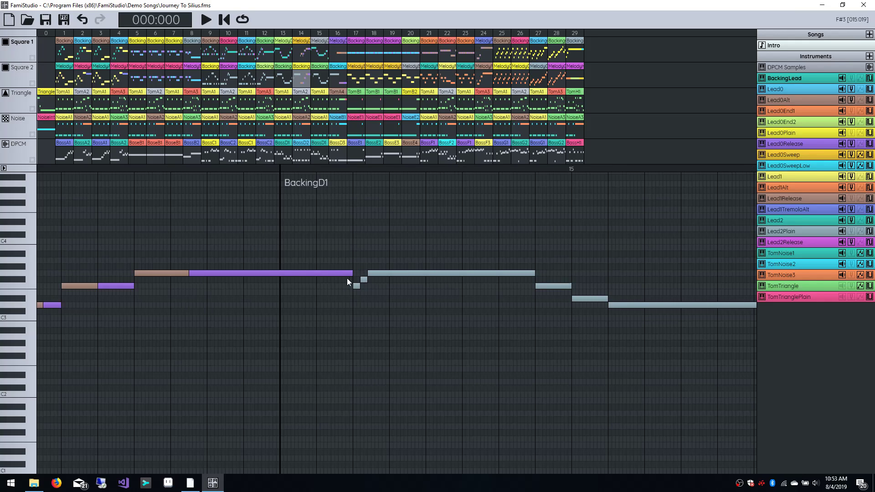
Add three rising BackingLead notes around the start of BackingD1 in the piano roll and delete the last one
click(209, 248)
click(259, 216)
click(344, 210)
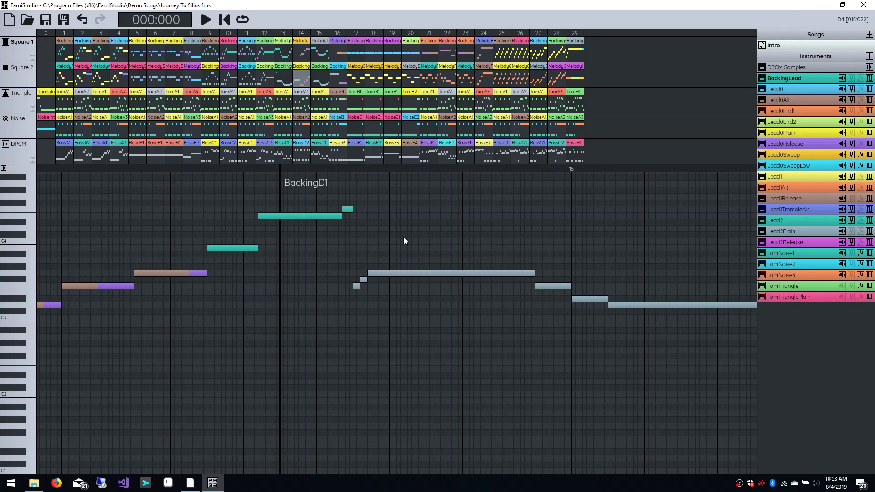
right_click(347, 211)
Undo the recent note edits in the piano roll one after another
key(ctrl+z)
key(ctrl+z)
key(ctrl+z)
key(ctrl+z)
scroll(400, 273, down, 1)
key(ctrl+z)
scroll(390, 284, up, 1)
Redo the undone BackingLead note edits
key(ctrl+y)
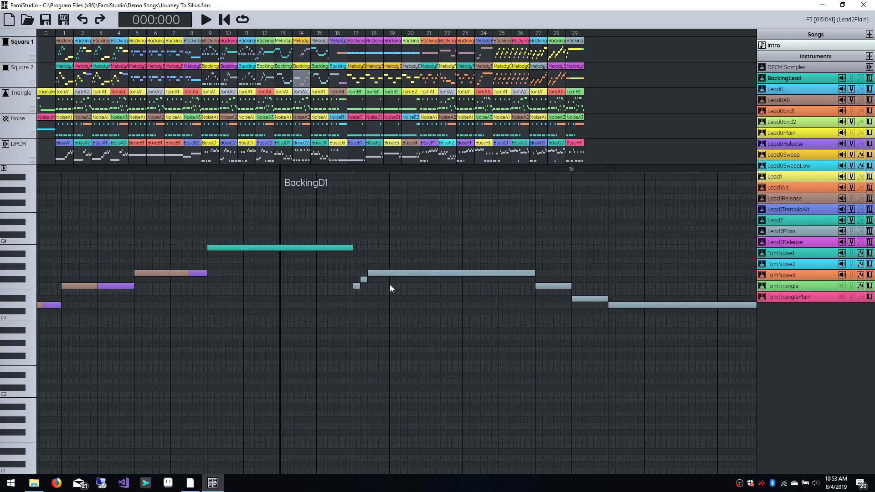
key(ctrl+y)
key(ctrl+y)
key(ctrl+y)
Undo the redone note edits to restore the original notes around BackingD1
key(ctrl+z)
scroll(386, 287, down, 1)
key(ctrl+z)
key(ctrl+z)
key(ctrl+z)
drag(329, 301, 313, 317)
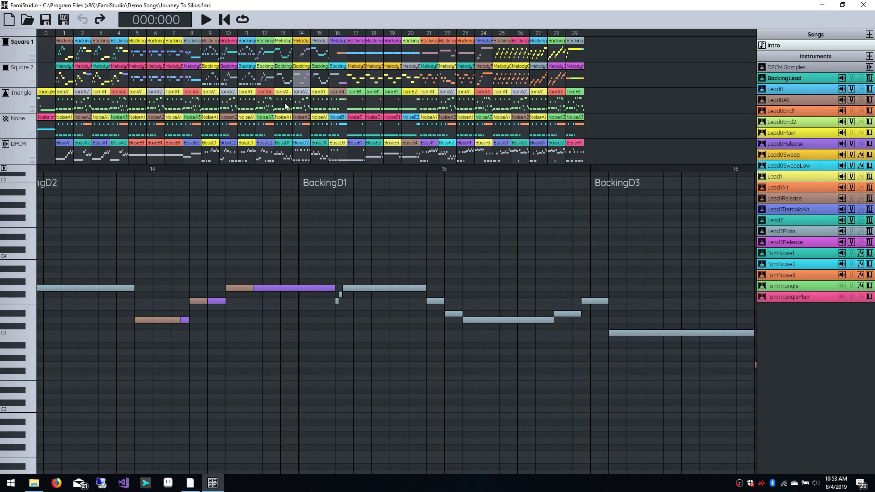
Examine the pattern sequence up to slot 29 and the Square 2 notes from BackingD2 through MelodyE2
scroll(221, 110, up, 1)
scroll(239, 105, right, 6)
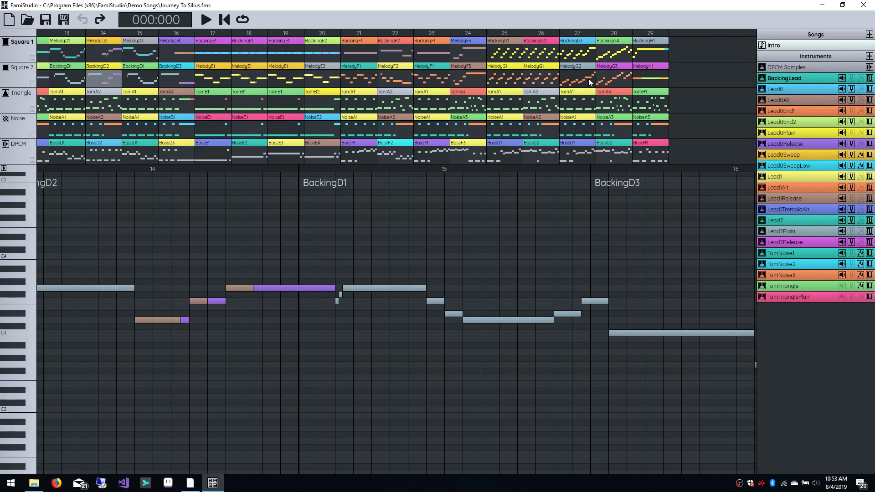
scroll(586, 84, up, 4)
scroll(584, 86, down, 2)
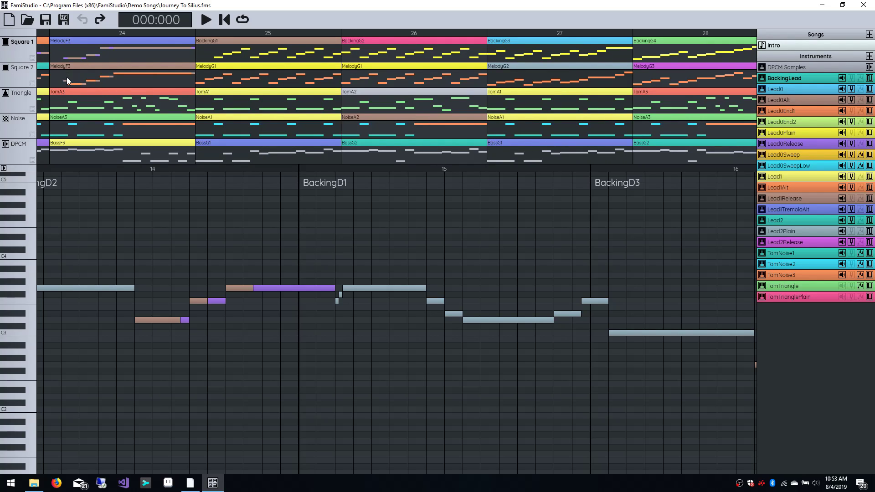
scroll(68, 77, up, 2)
scroll(70, 80, down, 3)
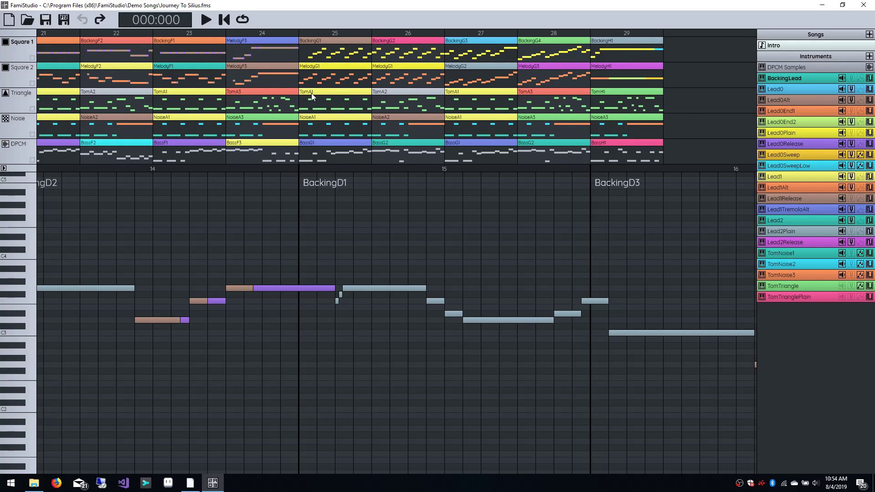
drag(338, 100, 483, 99)
drag(489, 296, 372, 284)
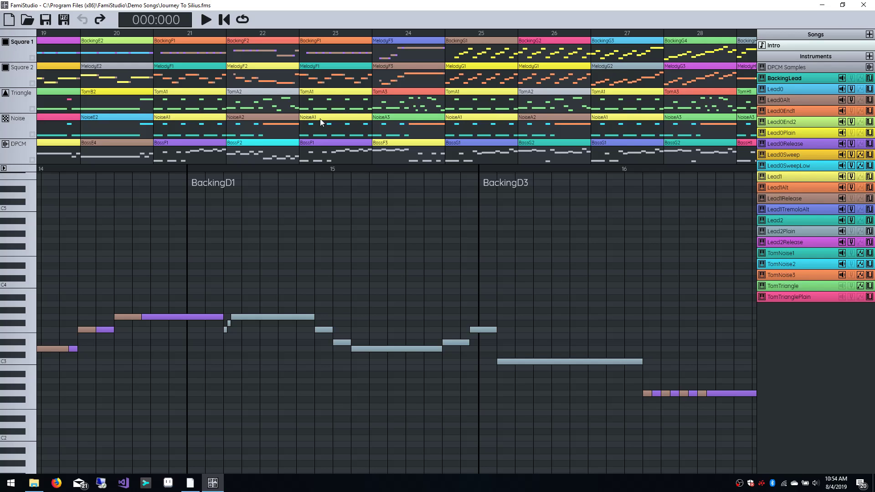
scroll(272, 79, down, 3)
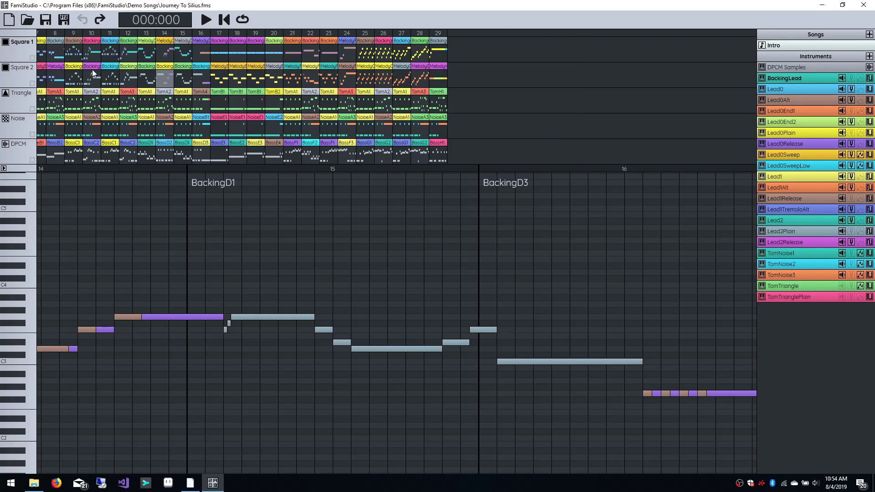
scroll(445, 106, up, 1)
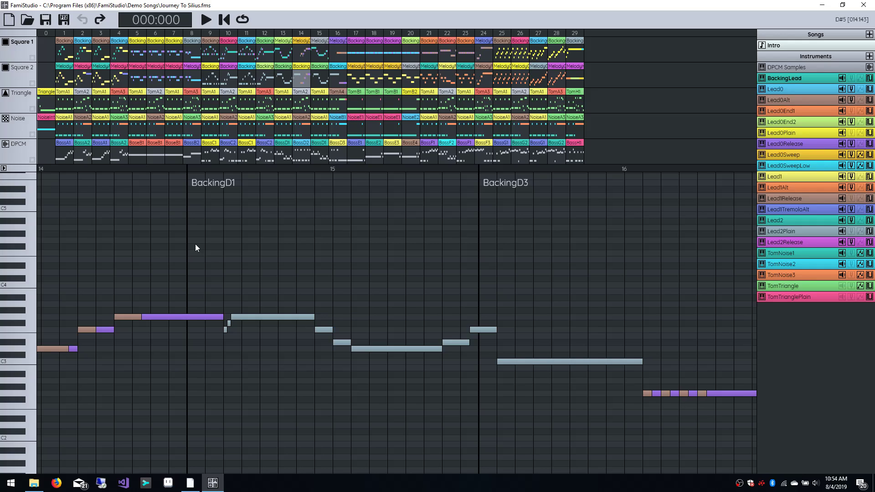
scroll(319, 278, down, 1)
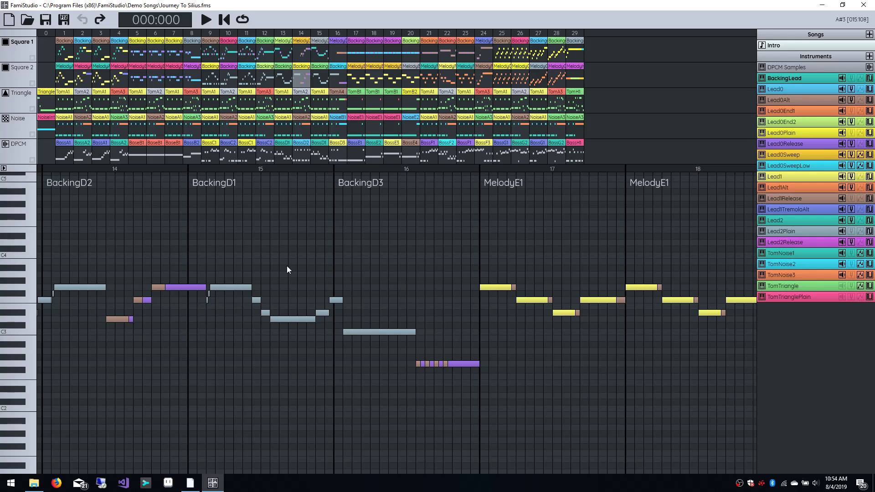
drag(521, 299, 337, 321)
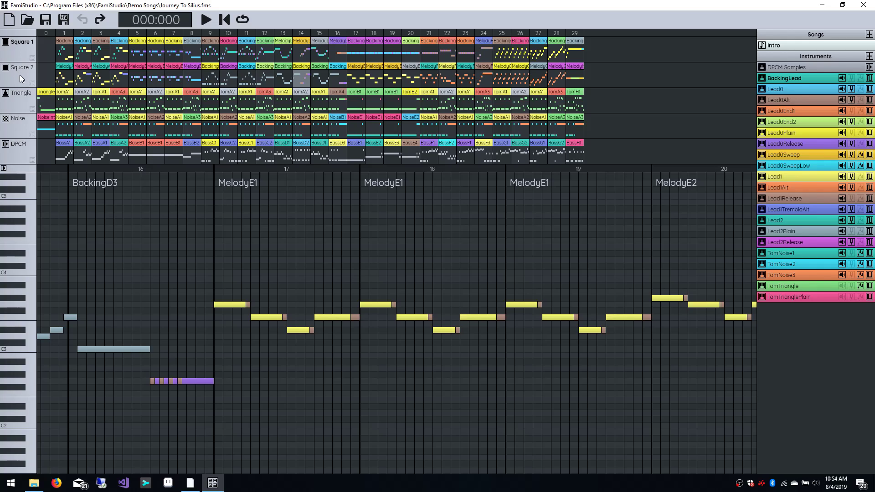
Select the Lead0 instrument, audition a note on the piano keyboard, and make Triangle the active channel
click(12, 109)
click(817, 90)
click(816, 99)
click(815, 108)
click(814, 90)
click(32, 272)
click(20, 91)
Play the song from the beginning, stop it, and play it briefly from pattern 2
key(space)
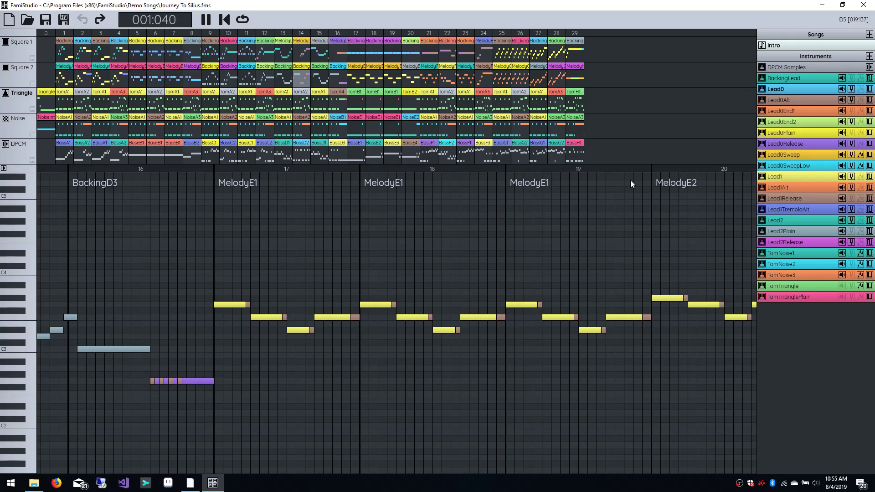
click(223, 21)
key(space)
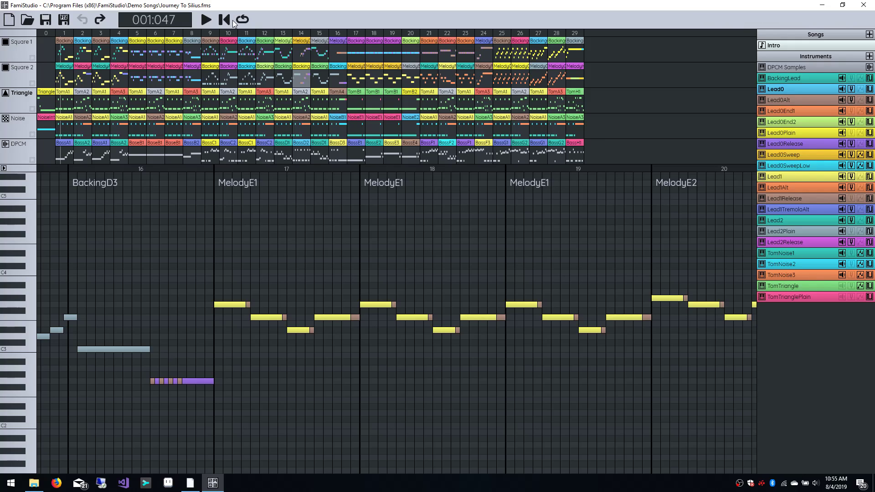
click(232, 20)
click(89, 35)
key(space)
key(space)
Review the available formats in the FamiTone2 export dialog and close it without exporting
click(64, 20)
click(451, 155)
click(452, 272)
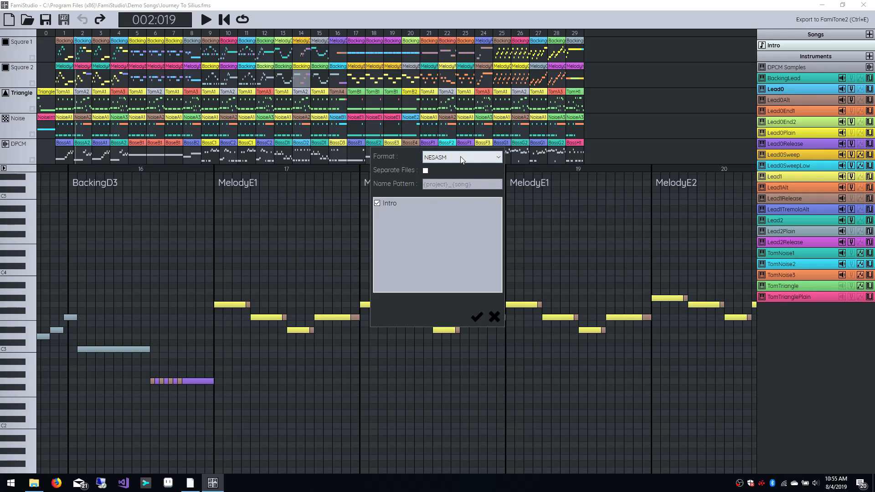
click(495, 315)
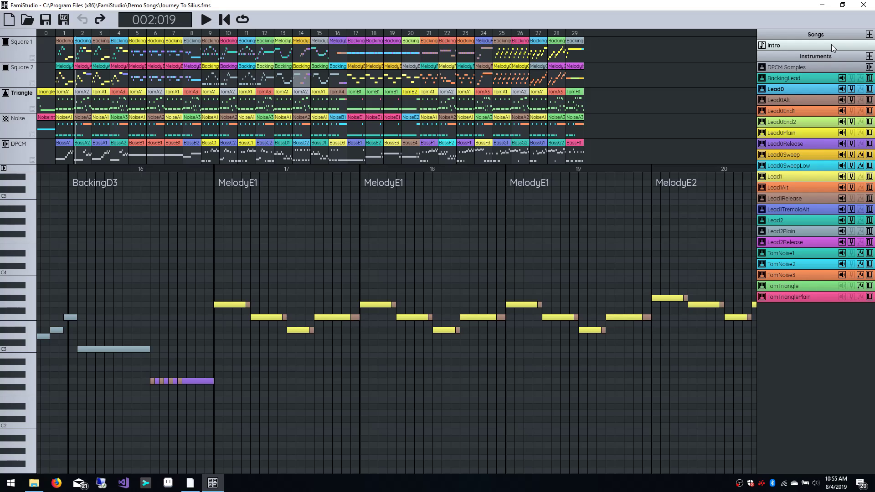
Add a new song to the project and delete it again
click(869, 34)
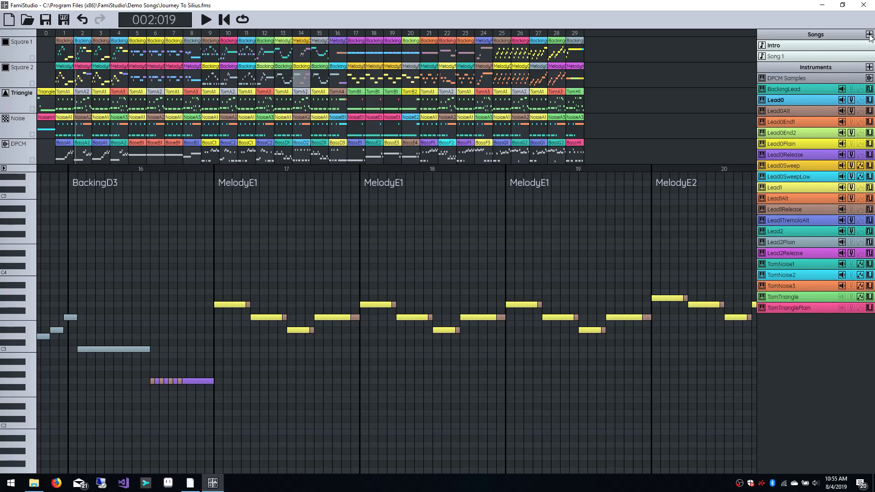
right_click(786, 56)
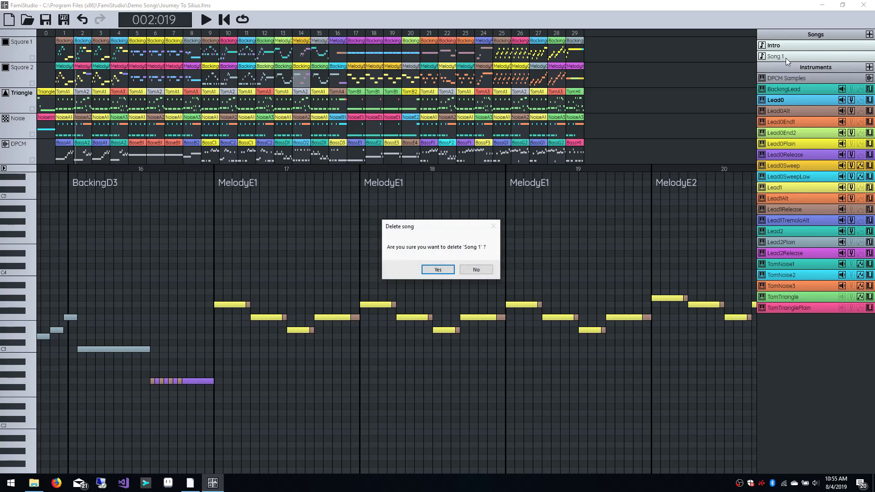
click(446, 271)
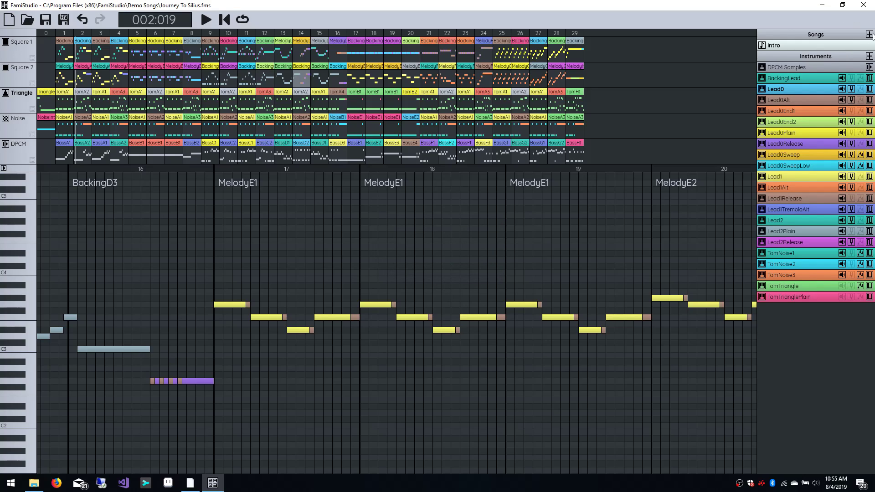
Review the Intro song's tempo, speed and length properties without changing them, and inspect the bar lines in the piano roll
double_click(790, 47)
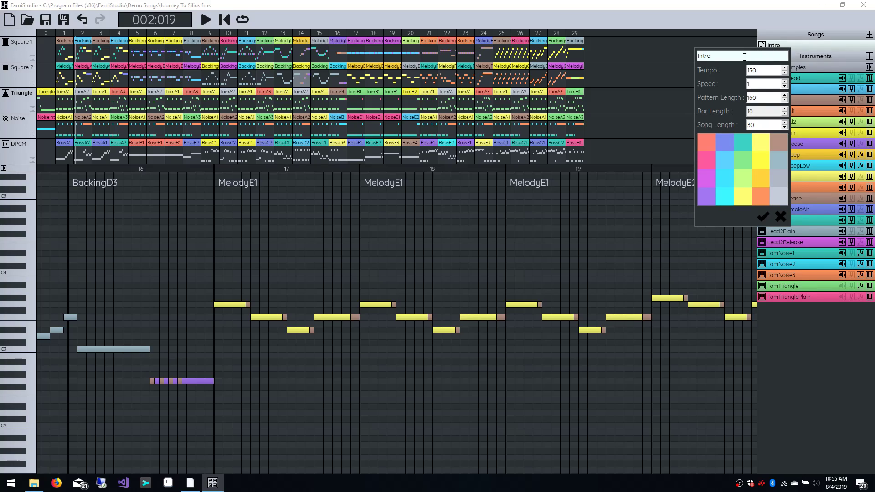
click(772, 124)
click(783, 214)
scroll(568, 246, up, 5)
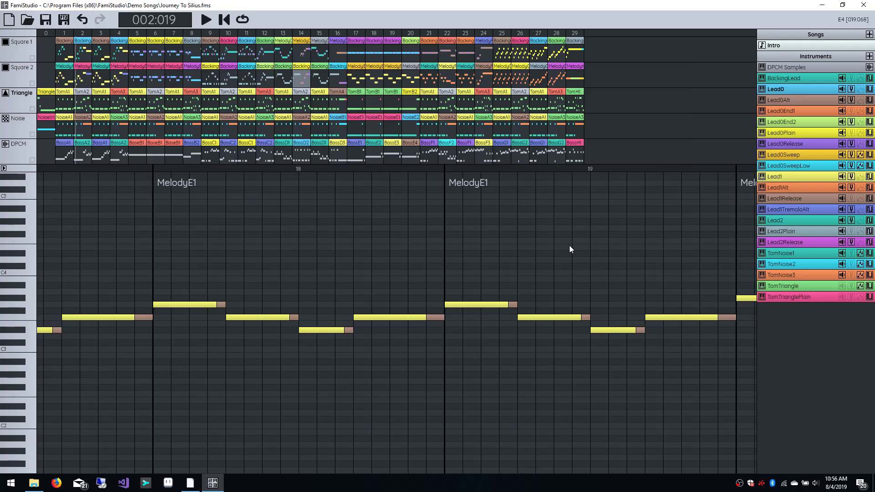
scroll(502, 277, right, 3)
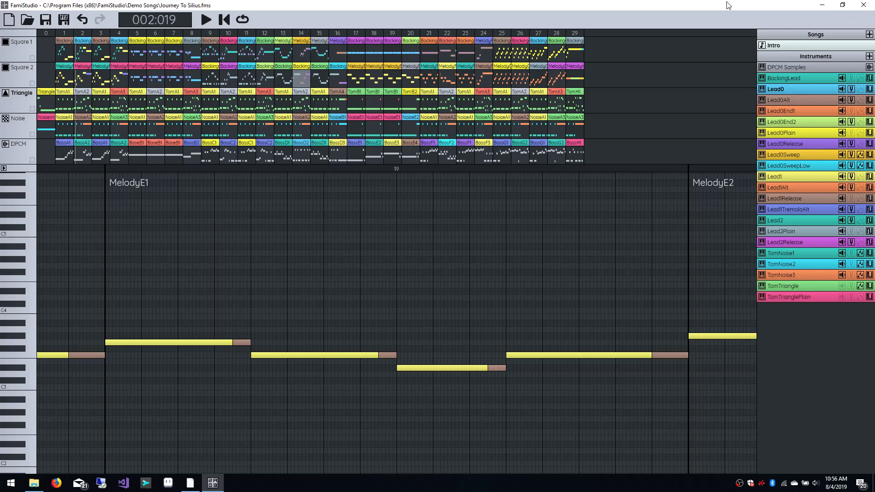
Try out different bar lengths in the Intro song's properties
double_click(780, 45)
click(774, 108)
click(753, 214)
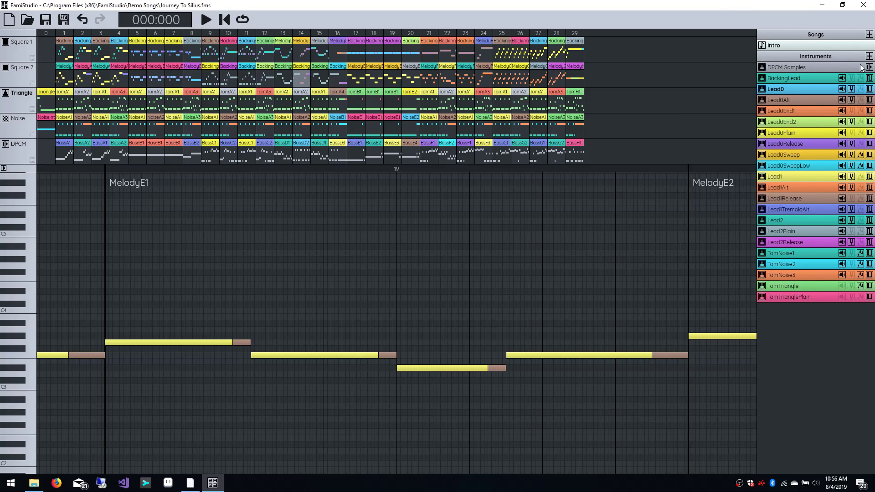
double_click(827, 45)
click(821, 112)
click(799, 214)
drag(602, 247, 613, 264)
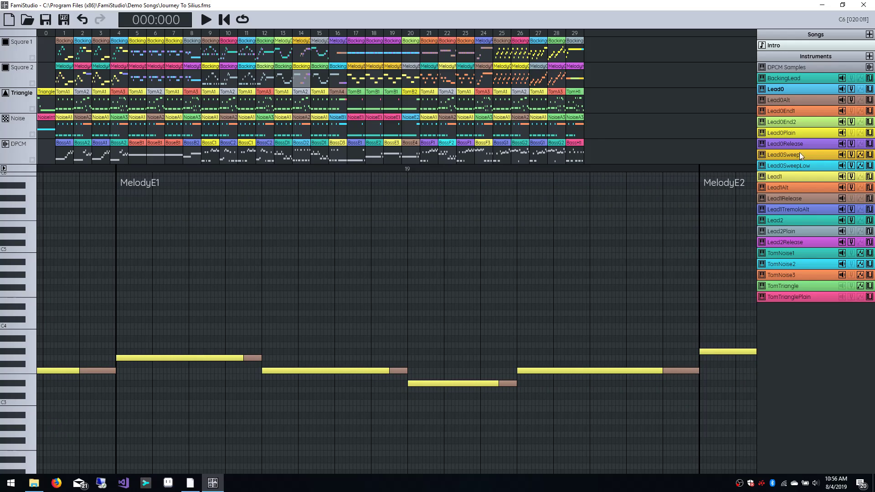
View the Lead0 instrument's name and color properties and close them without changes
double_click(821, 89)
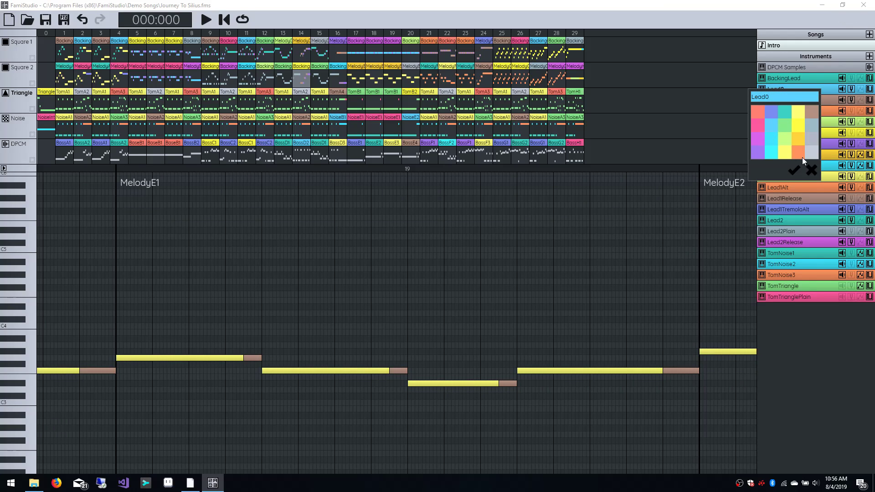
click(816, 172)
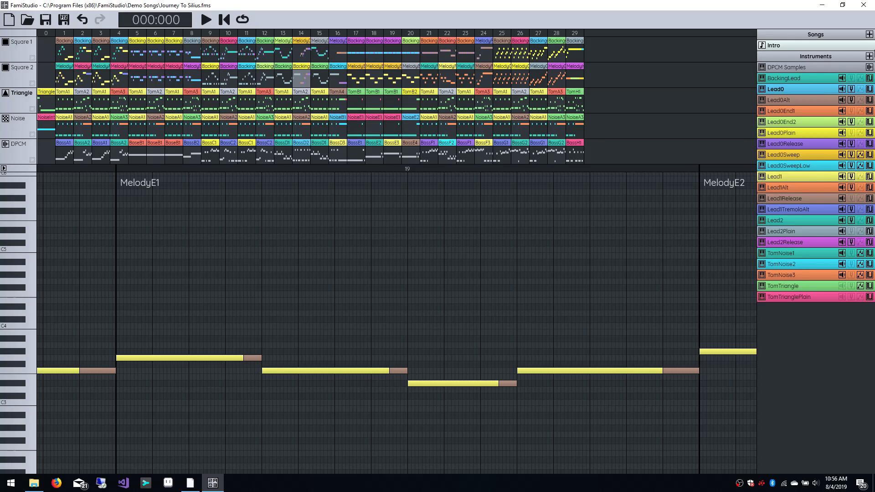
Add a new instrument to the project and delete it again
click(869, 57)
right_click(810, 89)
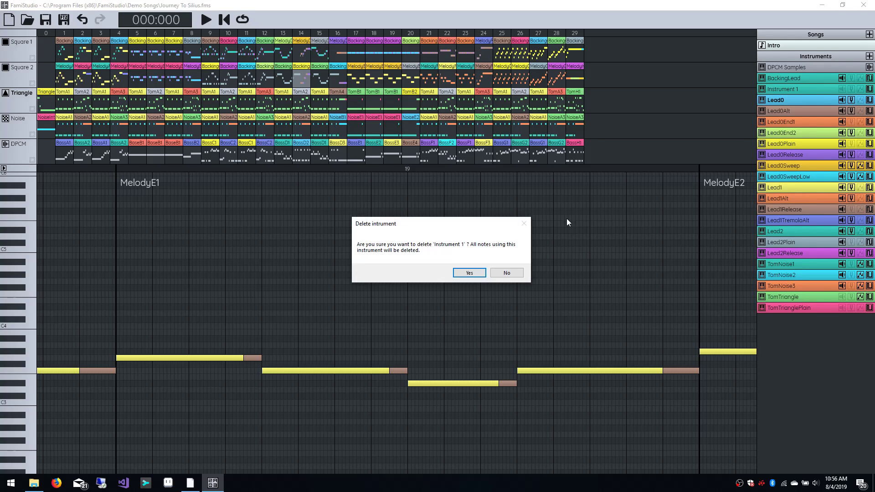
click(470, 273)
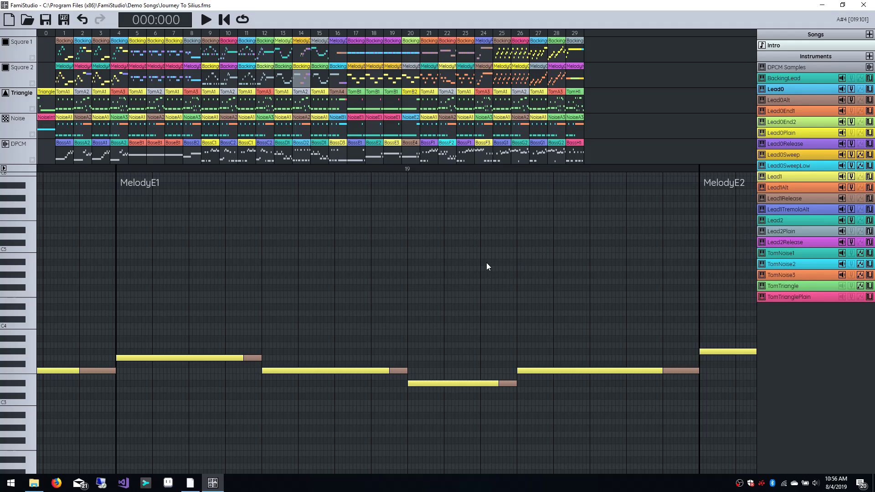
Delete the TomTriangle instrument with all its notes, and undo the deletion
right_click(803, 285)
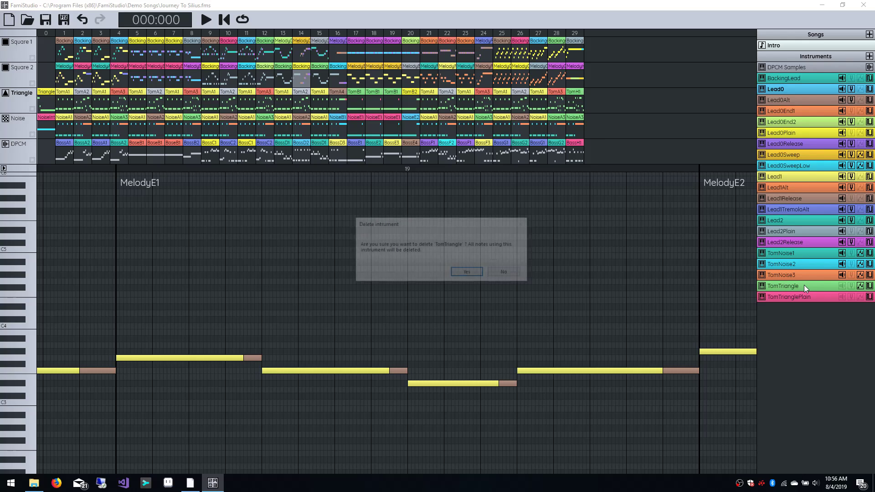
click(469, 273)
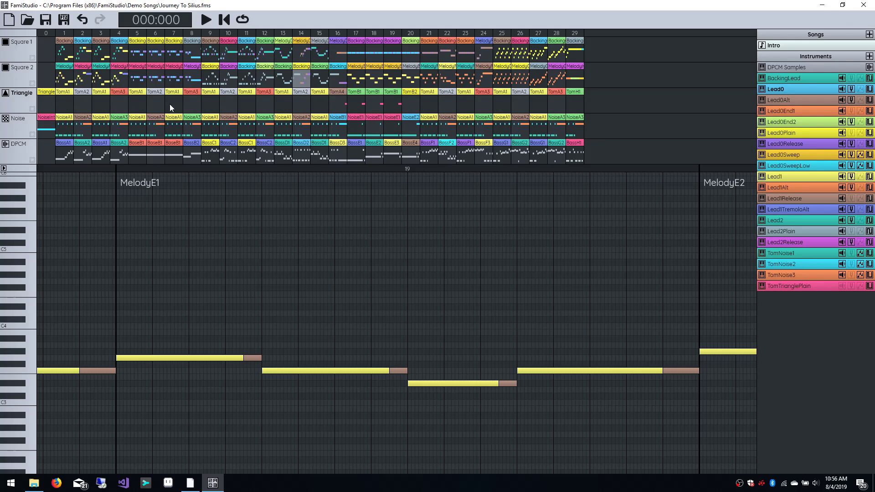
drag(472, 154, 466, 140)
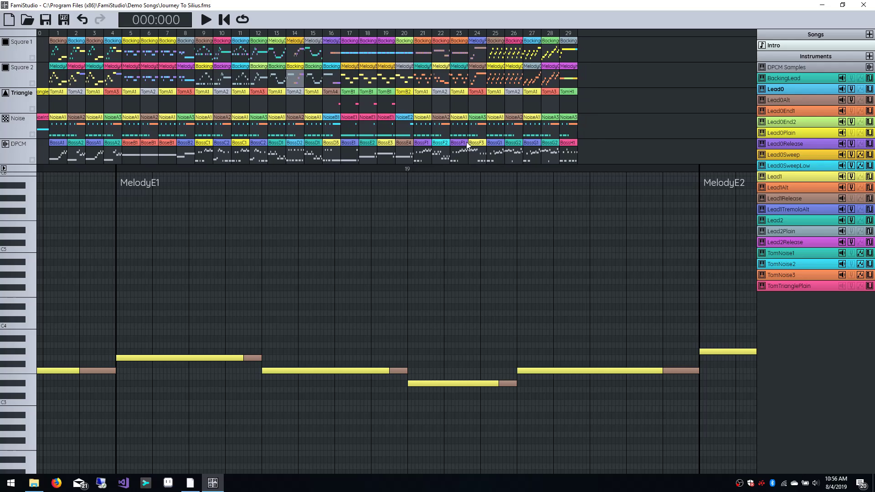
key(ctrl+z)
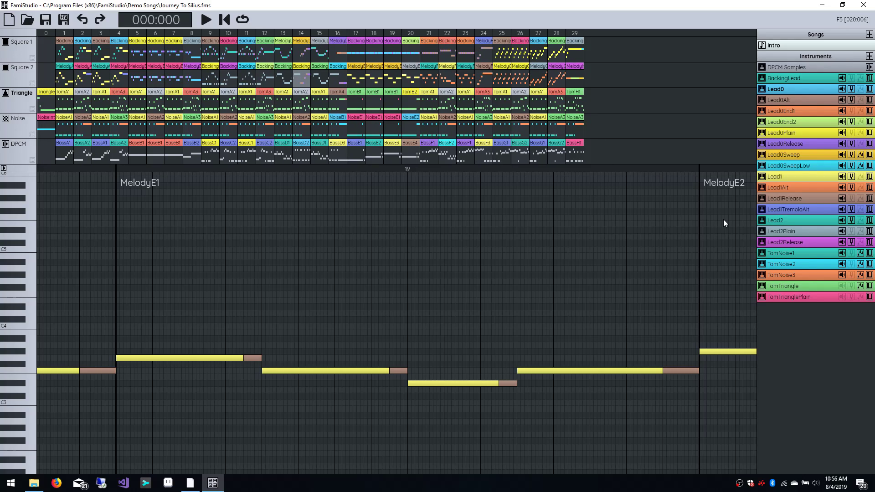
Replace all notes of the TomTriangle instrument with TomNoise3
click(802, 273)
drag(803, 272, 803, 286)
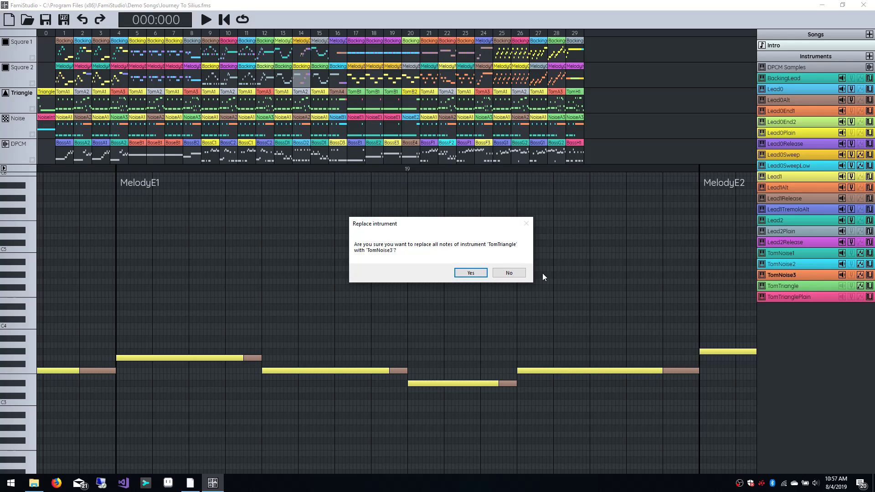
click(467, 272)
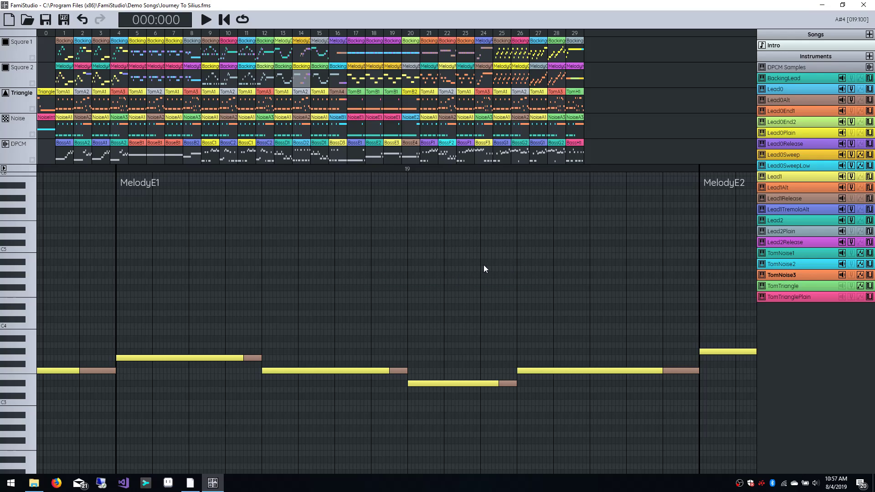
Undo the replacement of the TomTriangle notes with TomNoise3
key(ctrl+z)
View the Lead0 volume, Lead0Alt pitch and Lead0SweepLow arpeggio envelopes, auditioning each instrument on the piano
click(842, 91)
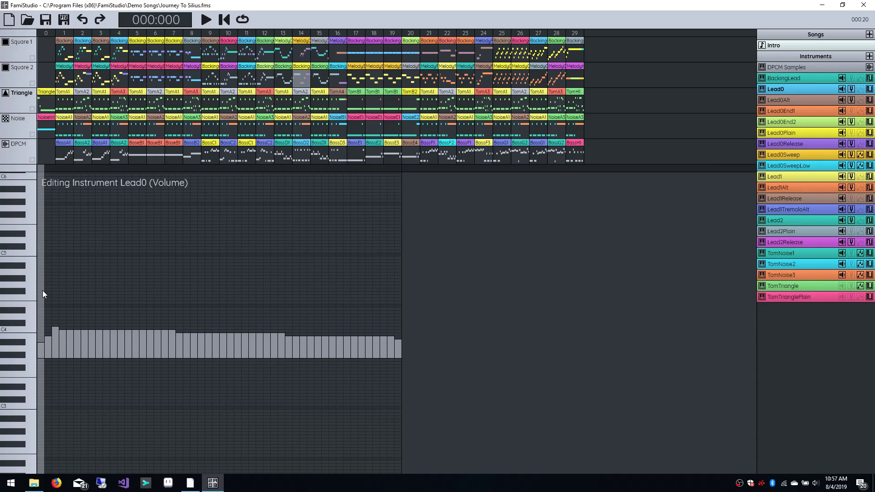
click(23, 253)
click(850, 100)
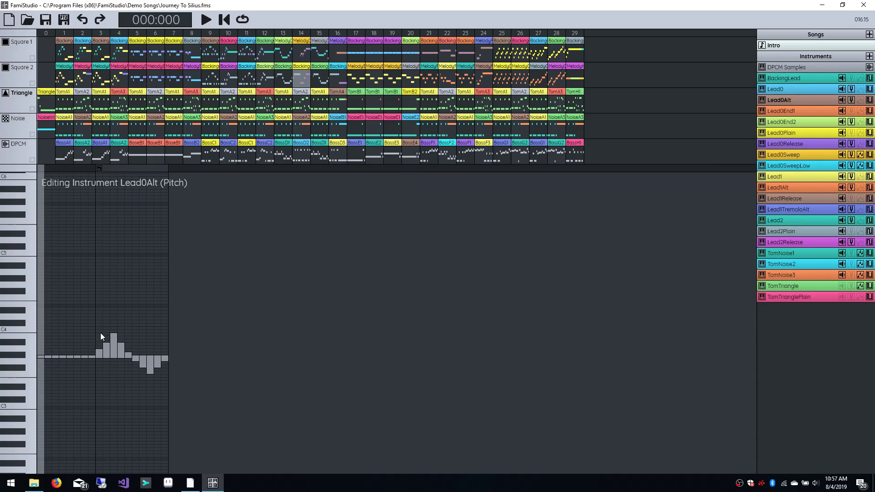
click(26, 256)
click(860, 166)
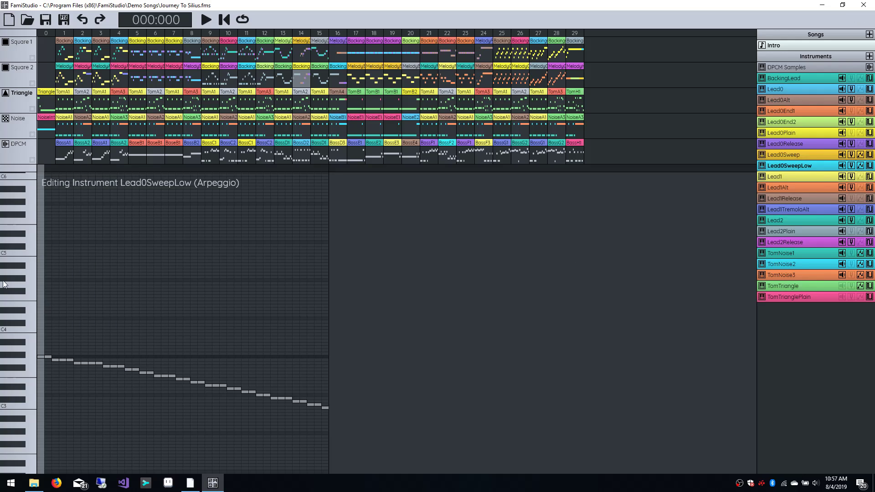
click(26, 250)
Compare the pitch envelopes of the Lead0End2 and Lead0Release instruments
click(800, 89)
click(823, 121)
click(851, 122)
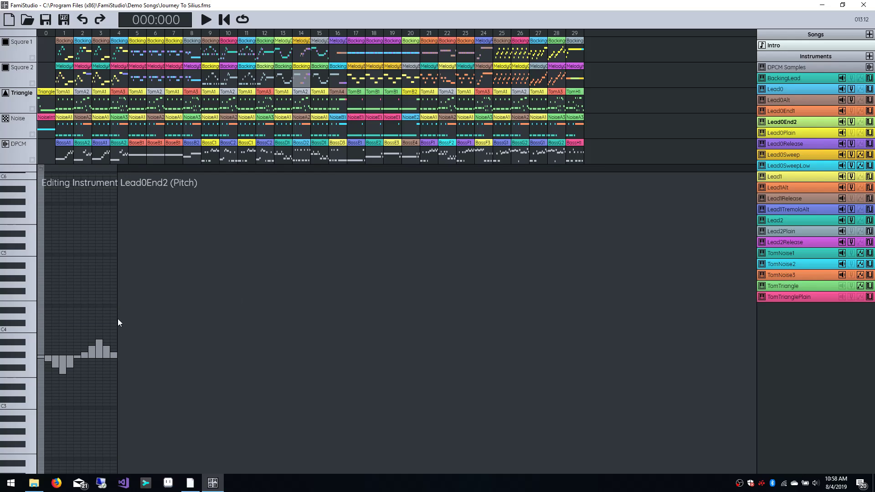
scroll(127, 318, up, 1)
click(851, 144)
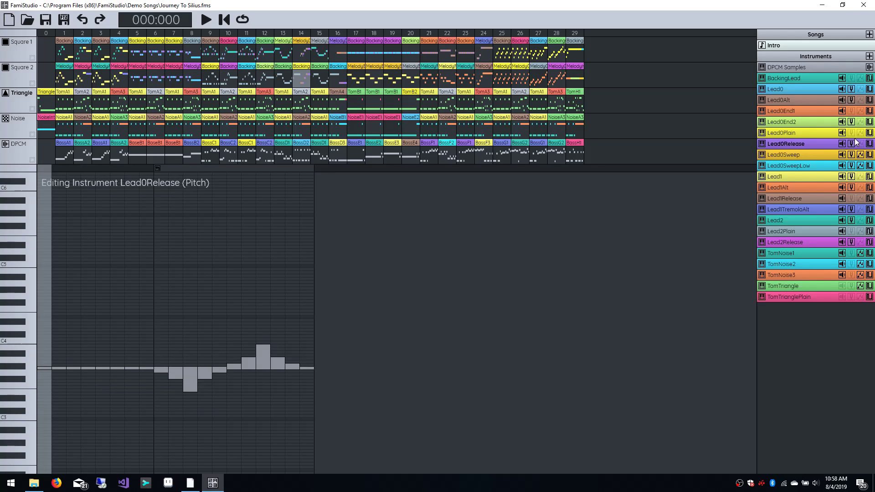
click(851, 122)
click(852, 144)
click(851, 122)
click(854, 144)
Copy the pitch envelope of Lead0Release to Lead0End2 and check both instruments' envelopes
drag(832, 126, 830, 121)
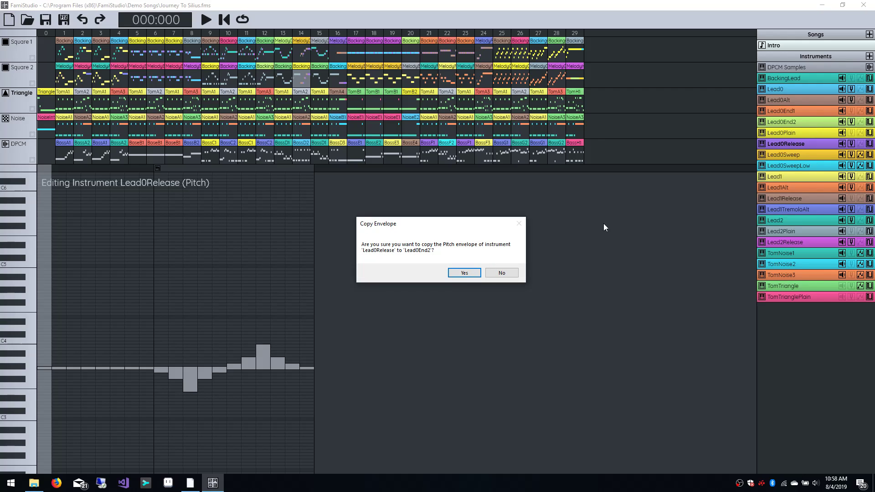
key(Return)
click(851, 144)
click(850, 122)
click(851, 143)
click(851, 122)
Redraw the looping part of Lead0End2's pitch envelope and compare it with Lead0Release's pitch envelope
mouse_move(158, 363)
mouse_down()
mouse_move(178, 355)
mouse_move(281, 378)
mouse_move(308, 358)
mouse_up()
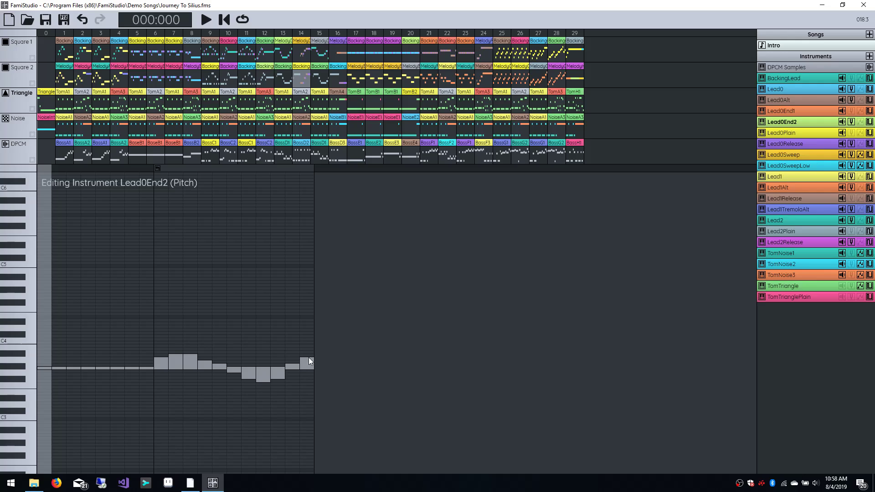
click(851, 144)
click(851, 122)
click(850, 144)
click(851, 122)
Undo the Lead0End2 pitch envelope changes and the remaining earlier edits
key(ctrl+z)
key(ctrl+z)
key(ctrl+z)
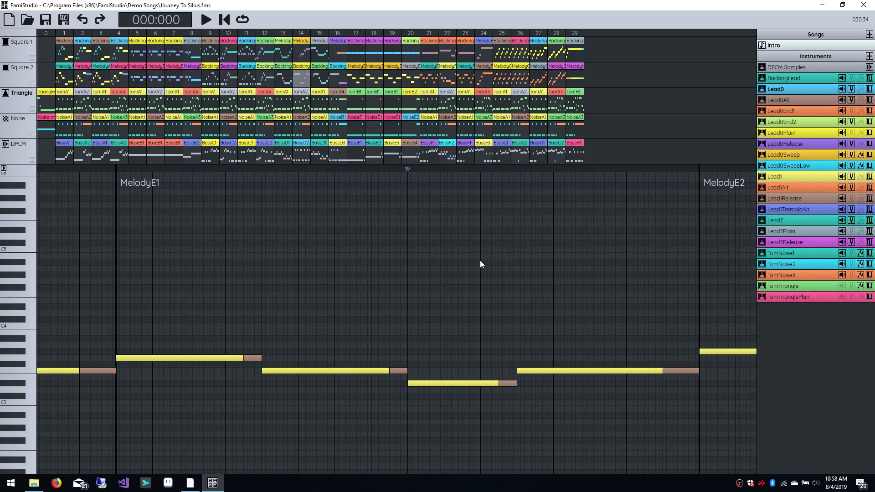
key(ctrl+z)
key(ctrl+z)
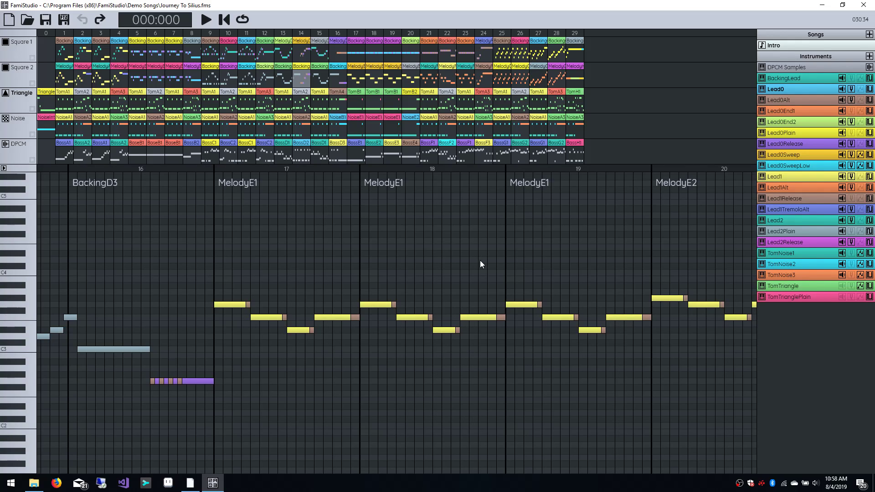
View the BackingB2 and BackingC2 patterns of the Square 1 channel, and check BackingC2's name and color properties without changing them
drag(390, 255, 414, 273)
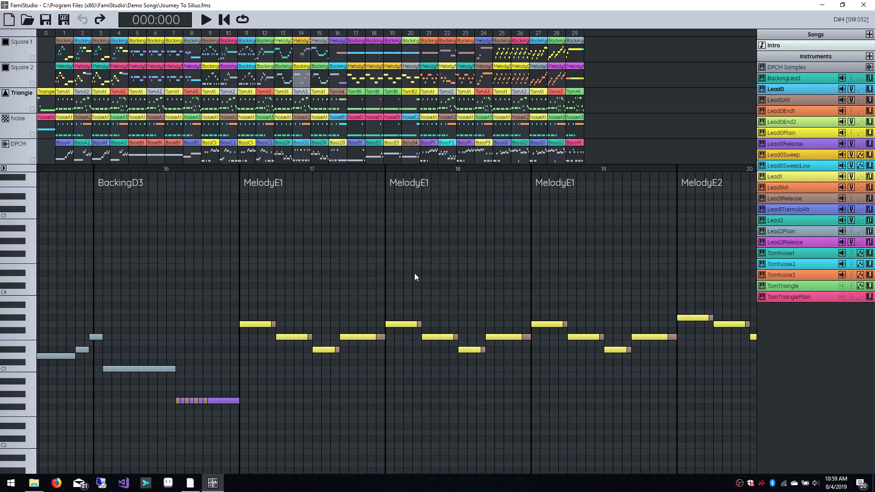
click(46, 51)
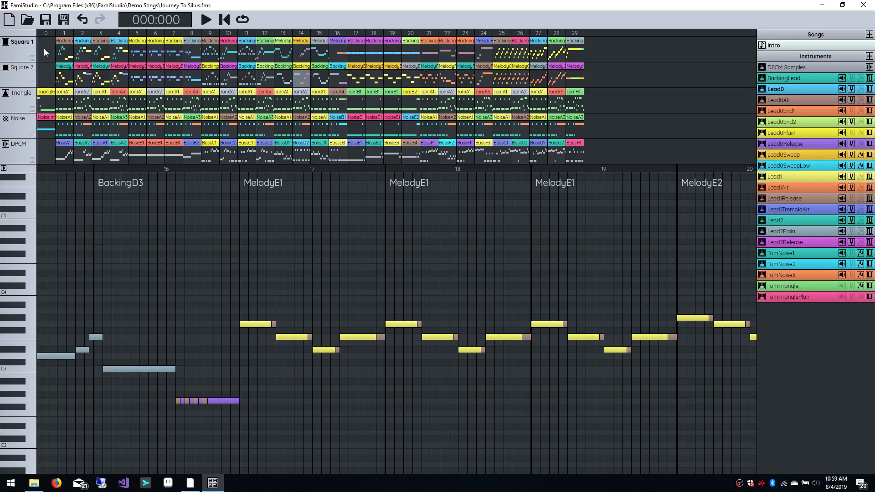
double_click(191, 50)
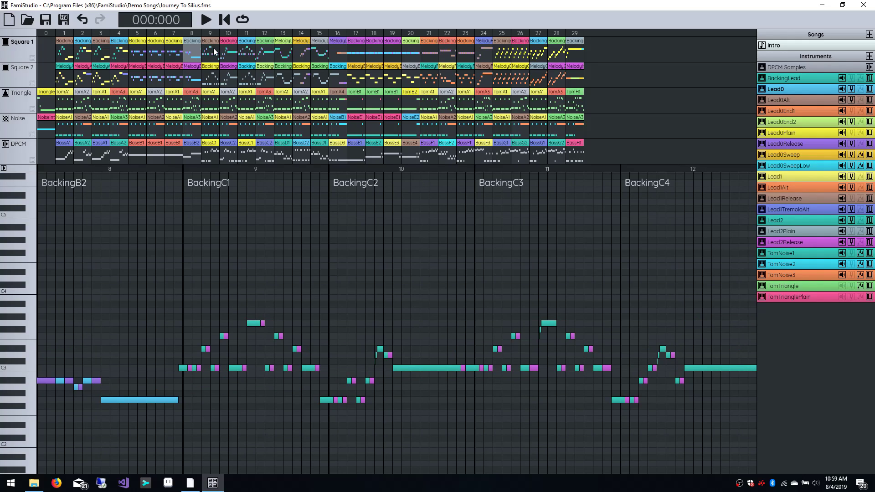
double_click(229, 49)
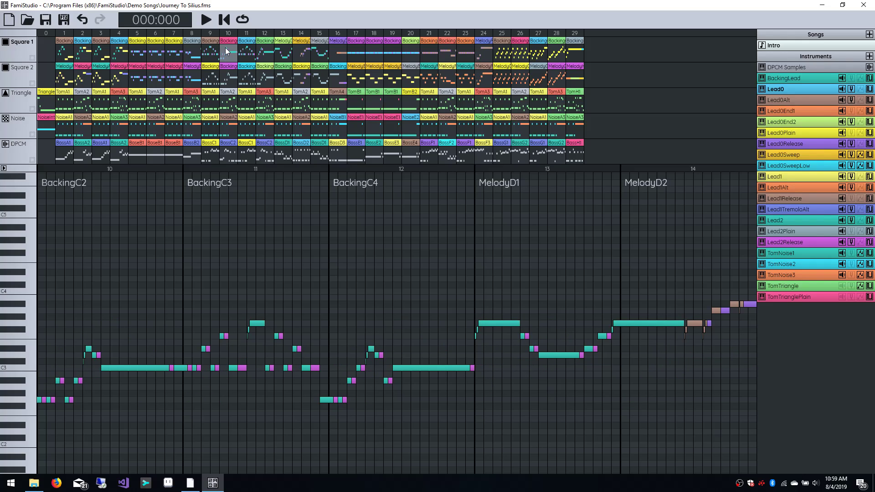
double_click(226, 49)
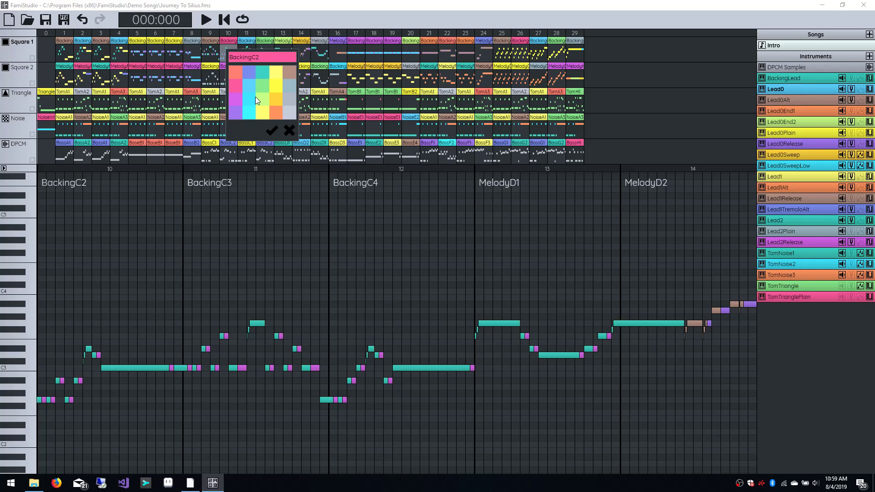
click(289, 128)
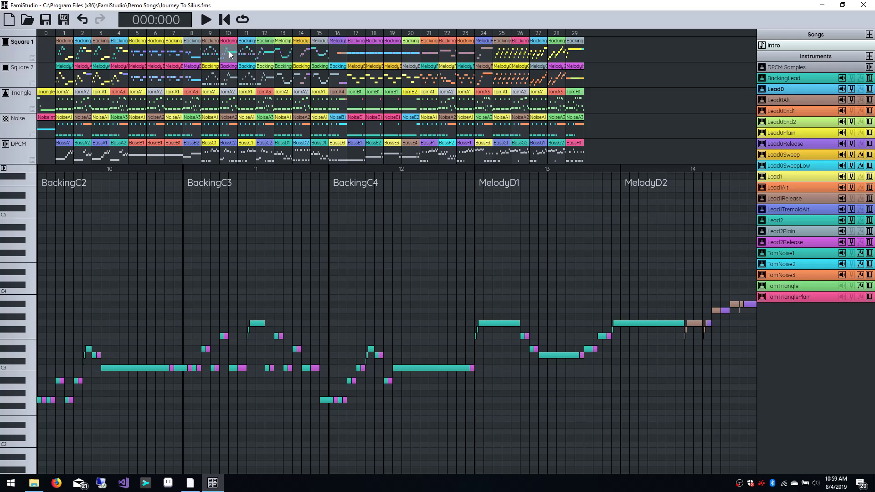
Recolor the patterns in columns 10 to 14 of the Square 1 through Noise channels green, and undo the recoloring
shift+click(302, 128)
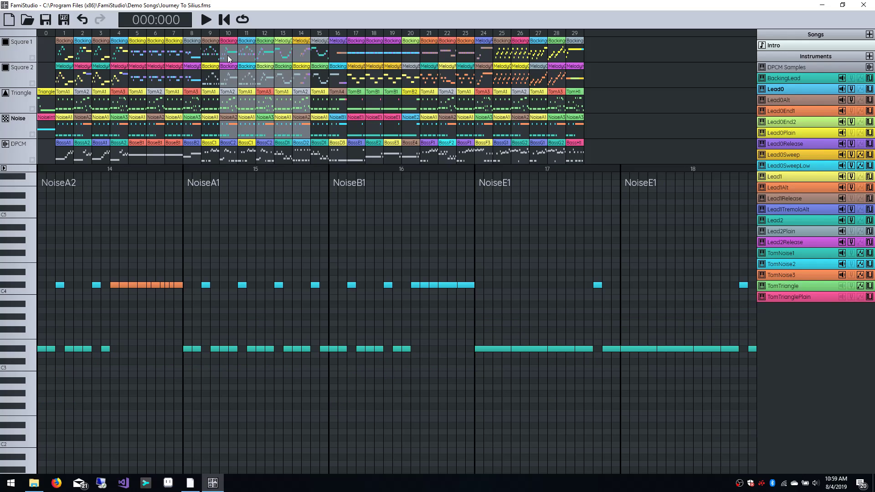
double_click(301, 53)
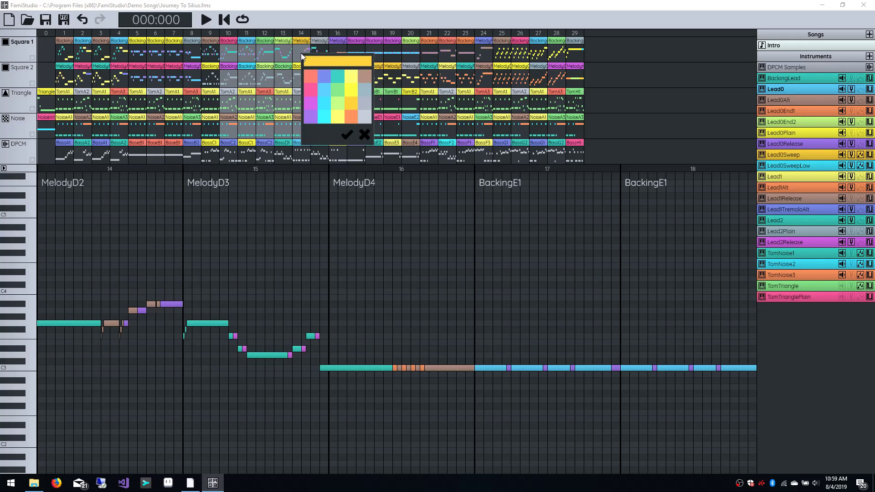
click(335, 89)
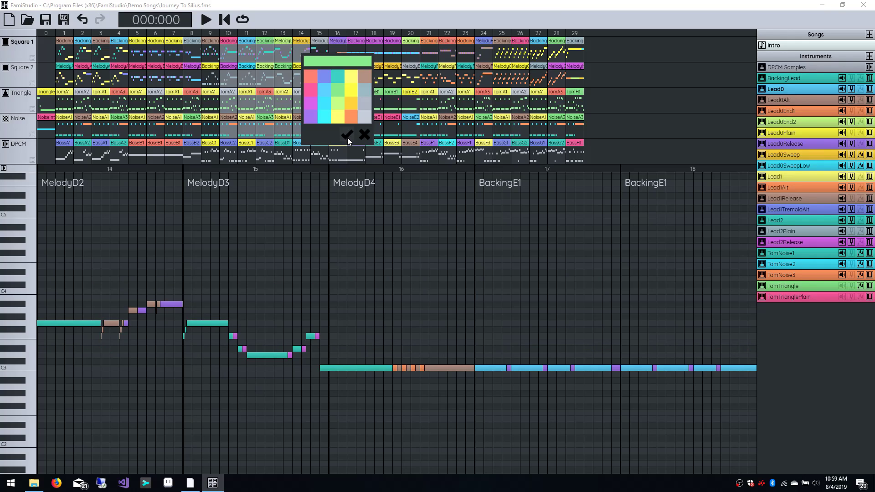
click(348, 137)
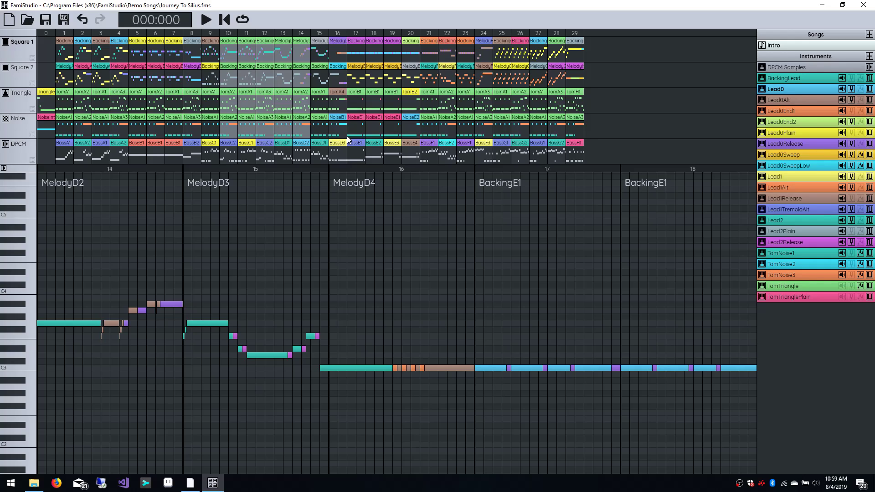
key(ctrl+z)
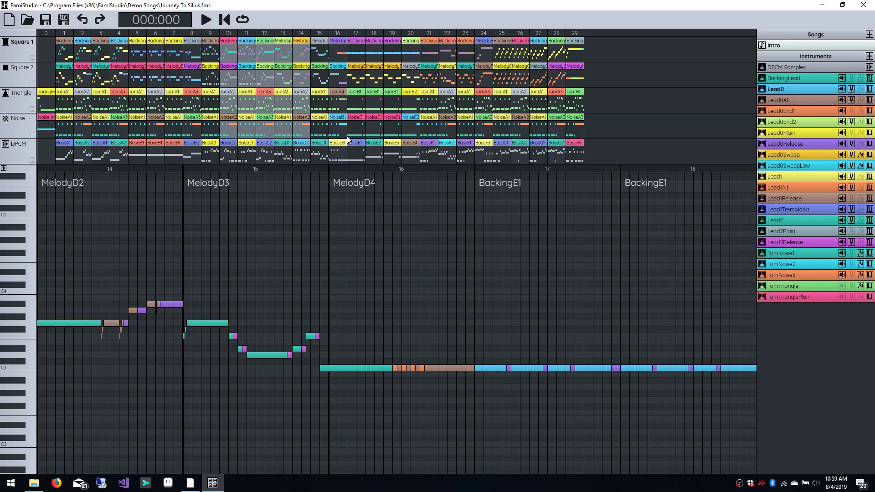
Set the length of the Intro song to 40 patterns
double_click(837, 48)
text(40)
click(810, 217)
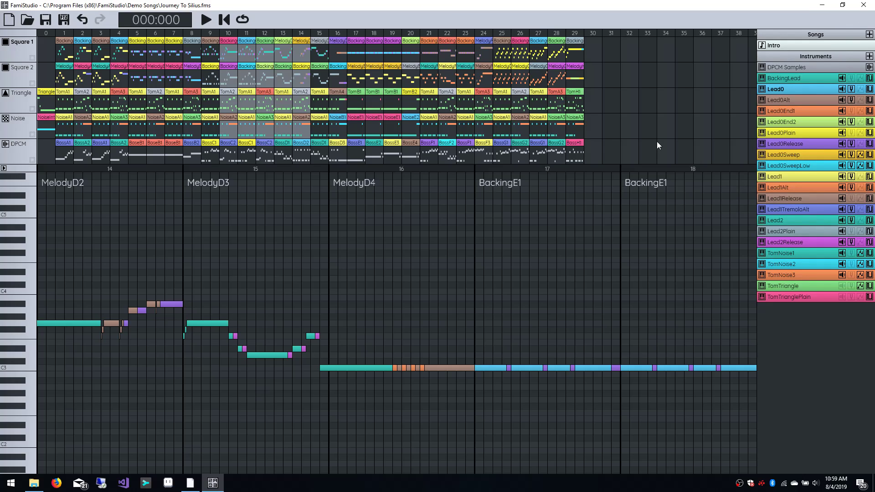
Move the selected patterns from columns 10–14 to columns 33–37, and place linked copies of them back in columns 10–14
drag(657, 141, 527, 164)
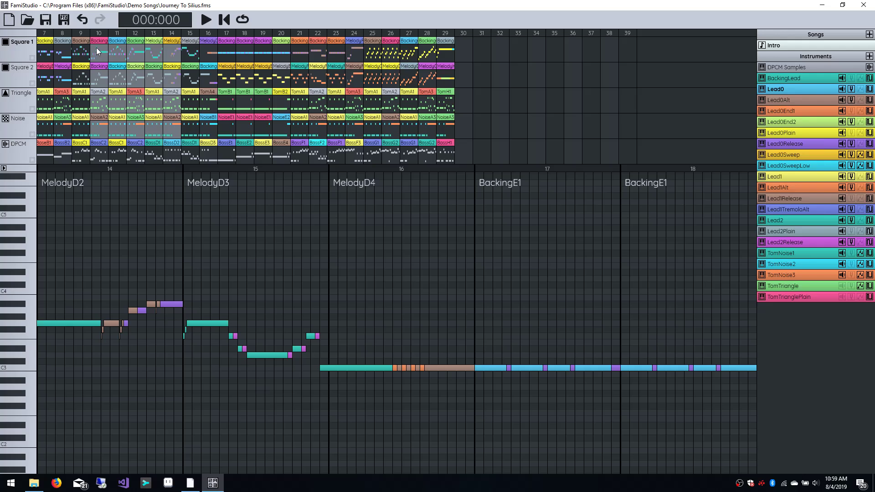
drag(94, 48, 515, 44)
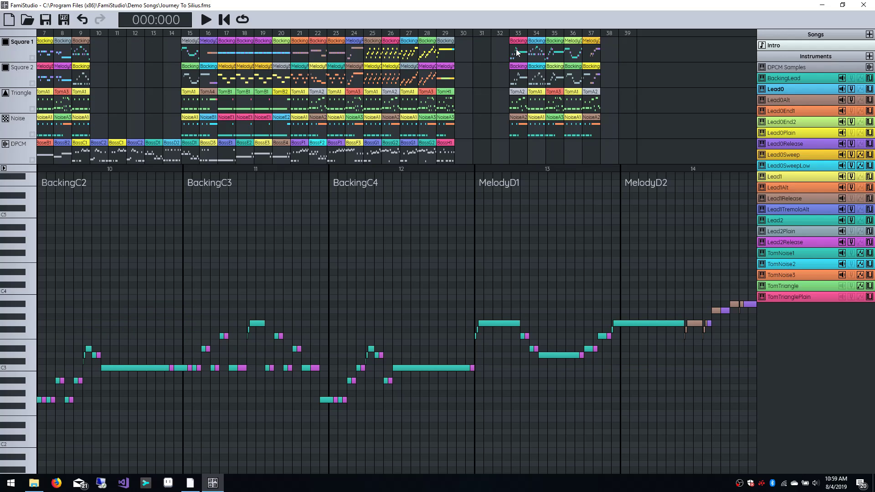
click(516, 49)
drag(591, 133, 100, 81)
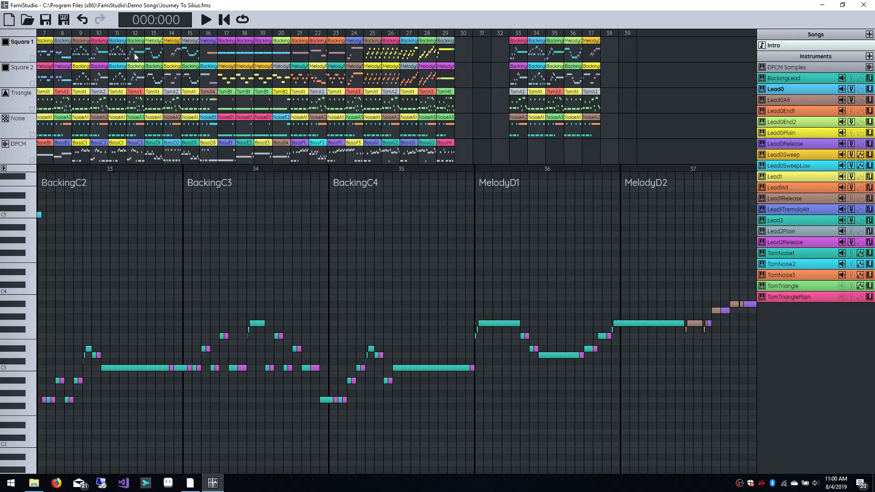
Open the BackingC2 pattern in column 10 and add five rising Lead0 notes to its second half
double_click(92, 49)
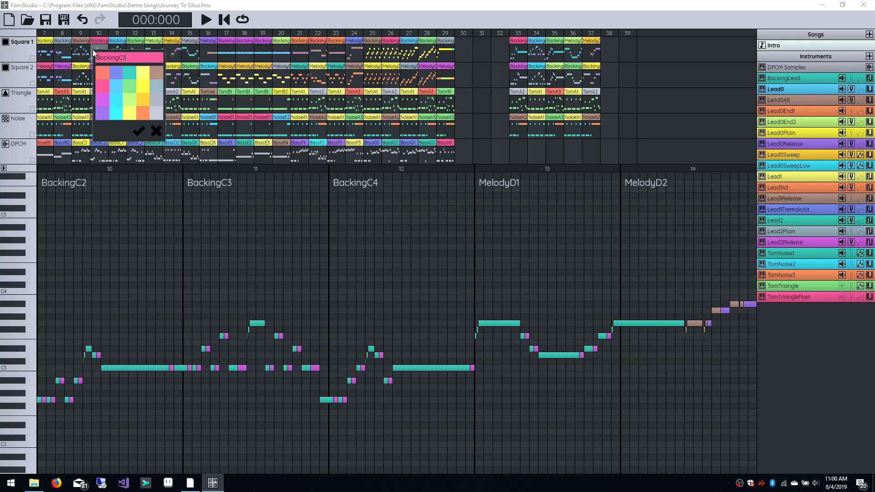
key(Escape)
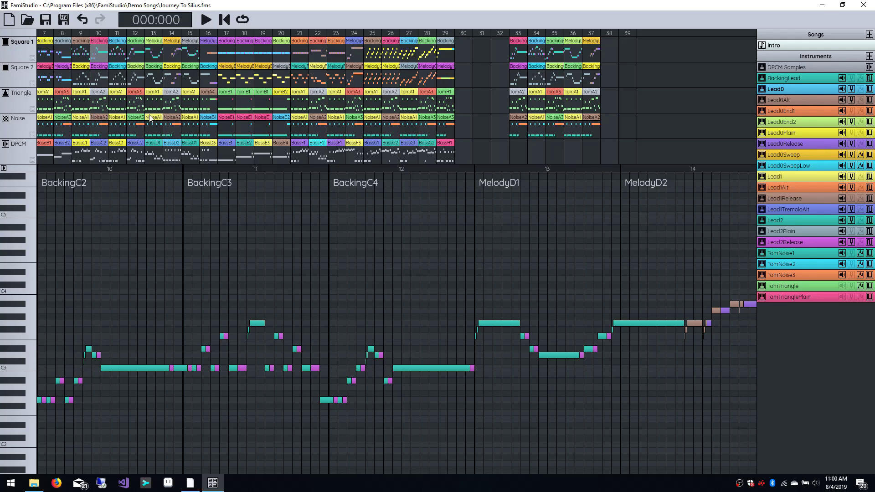
click(112, 349)
click(124, 317)
click(137, 298)
click(147, 291)
click(161, 273)
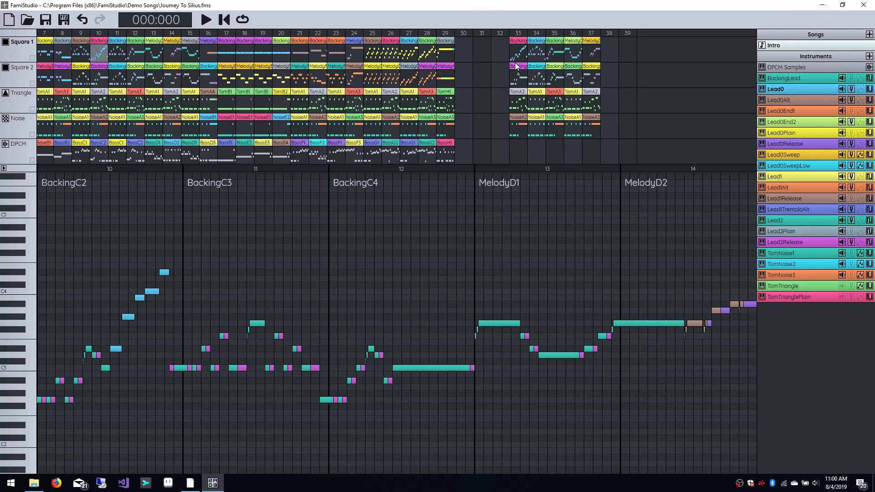
Undo the added notes, the pattern copy and move, and the song length change
key(ctrl+z)
key(ctrl+z)
key(ctrl+z)
key(ctrl+z)
key(ctrl+z)
key(ctrl+z)
key(ctrl+z)
key(ctrl+z)
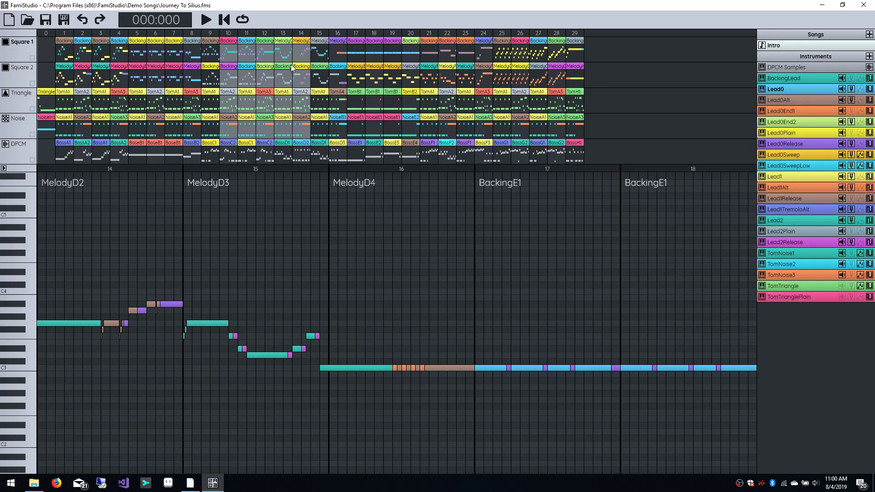
Play the song and mute the DPCM, Noise and Triangle channels
click(205, 20)
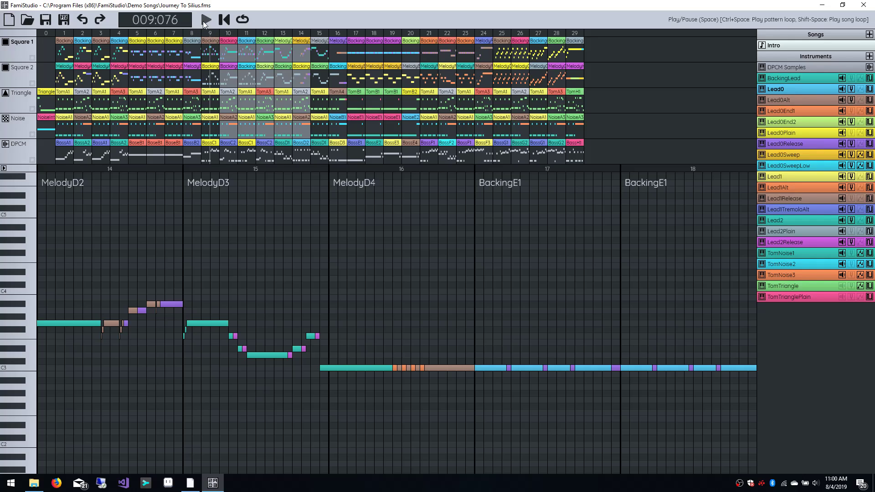
click(5, 144)
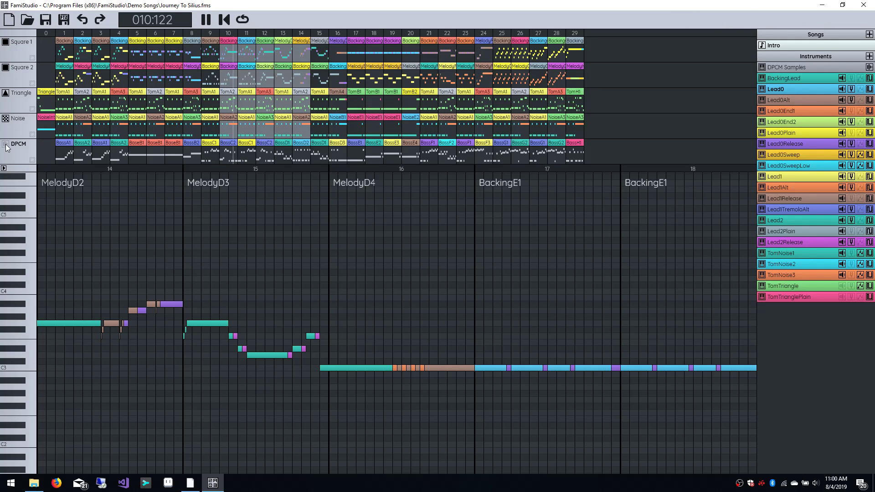
click(6, 118)
click(5, 93)
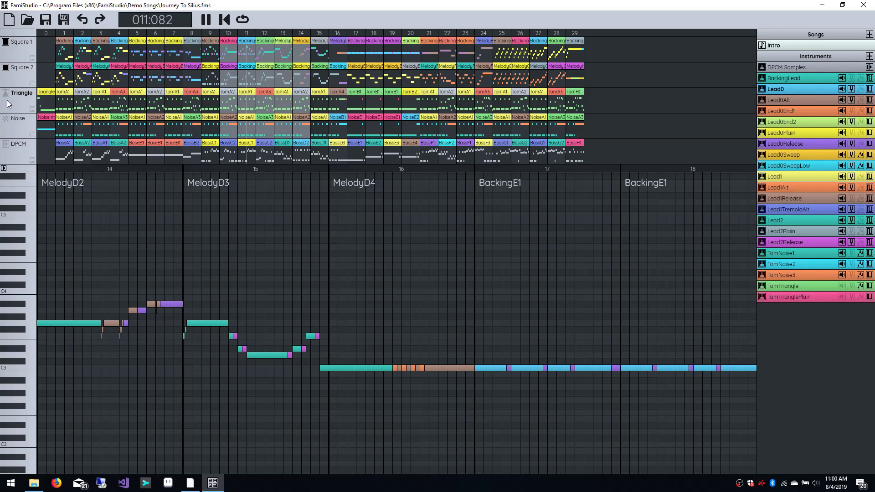
Solo the Triangle channel, restore all channels, and stop the playback
right_click(5, 94)
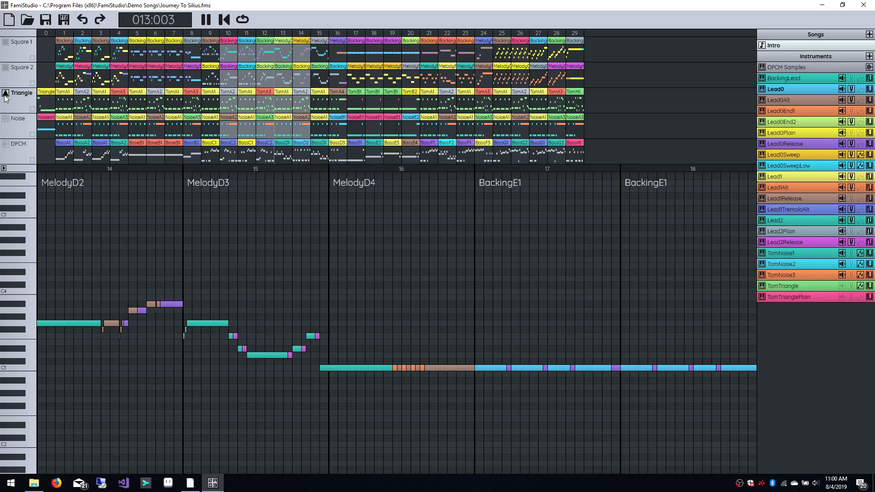
right_click(5, 94)
click(205, 21)
View the column 20 patterns of Square 1 and Square 2, and examine Square 2's MelodyF patterns in the piano roll
click(406, 51)
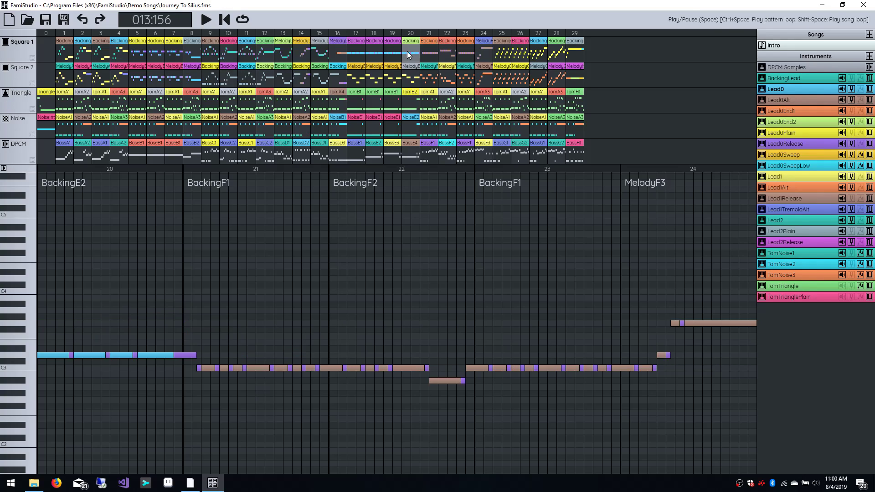
click(412, 77)
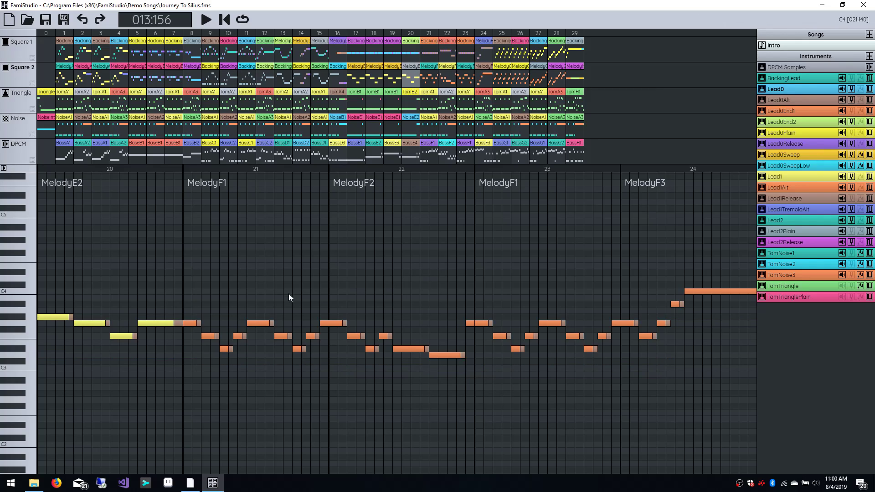
scroll(256, 292, right, 3)
scroll(313, 305, up, 1)
scroll(349, 324, down, 1)
scroll(319, 328, right, 2)
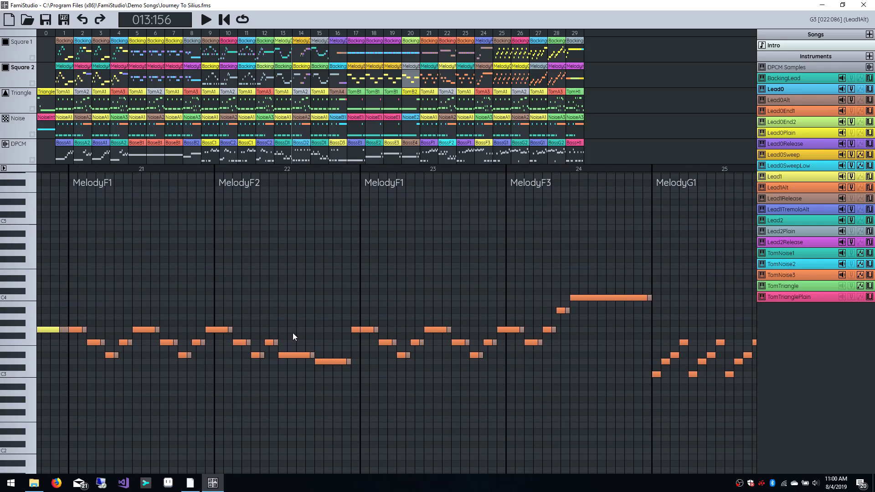
Overlay Square 1's notes on Square 2's piano roll, examine the MelodyF1 to MelodyH1 patterns, and hide the overlay
click(32, 58)
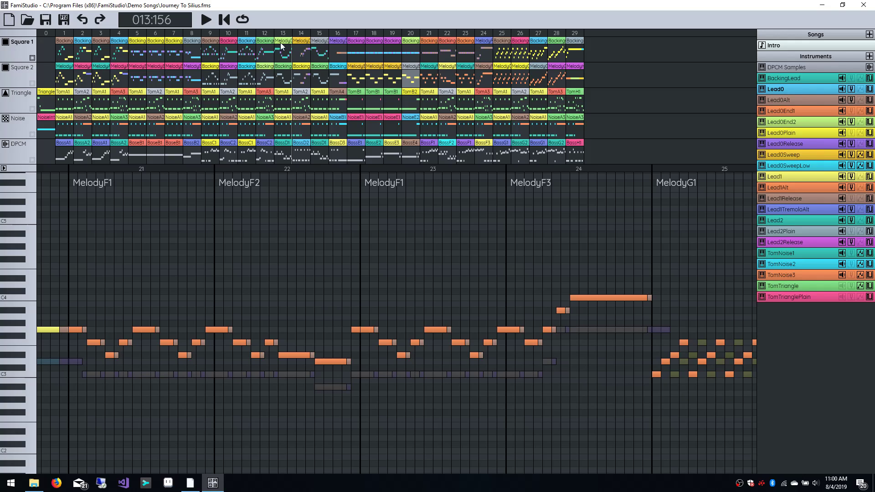
click(424, 77)
scroll(423, 276, up, 2)
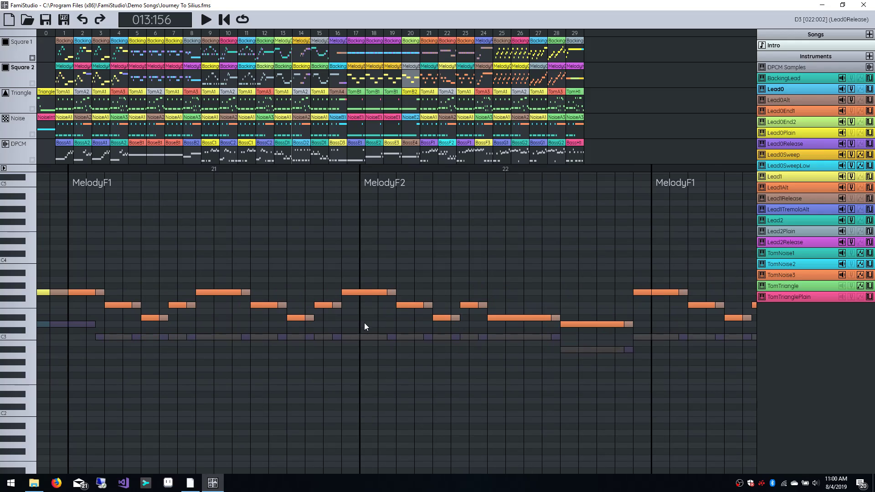
scroll(403, 321, right, 10)
drag(497, 298, 256, 281)
scroll(425, 311, down, 1)
drag(425, 311, 302, 351)
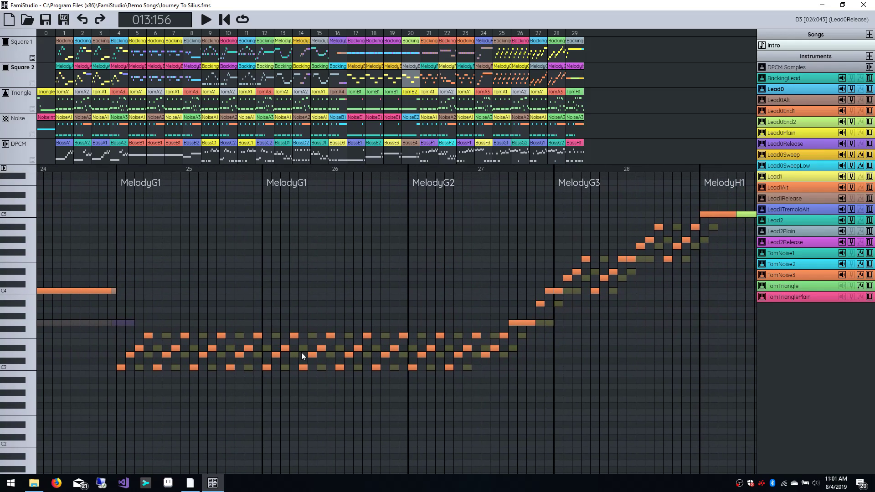
drag(383, 322, 242, 330)
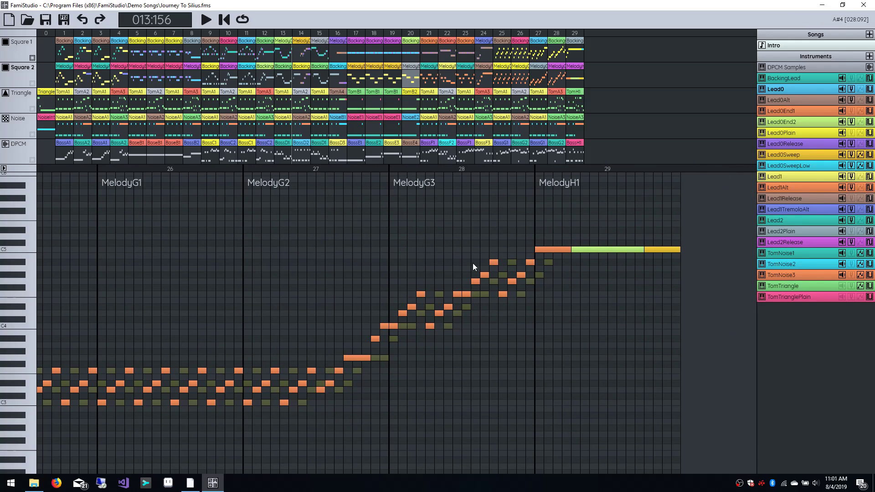
scroll(474, 311, up, 1)
scroll(444, 327, down, 1)
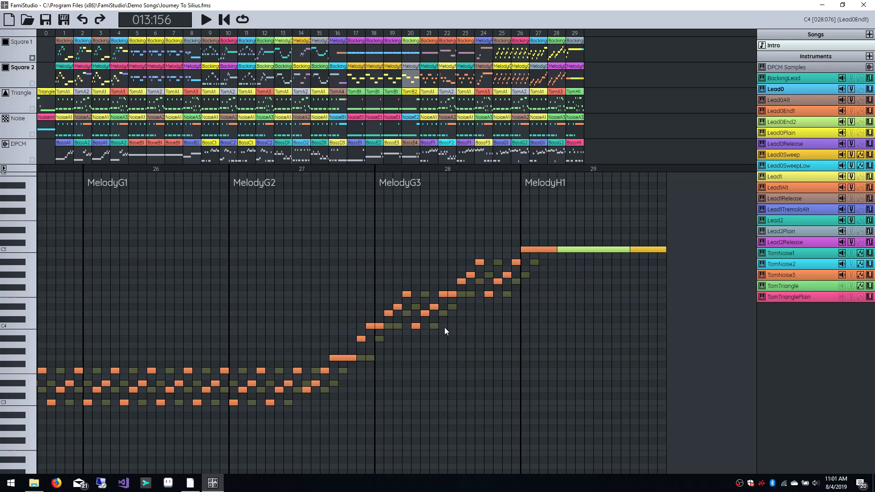
drag(444, 327, 537, 327)
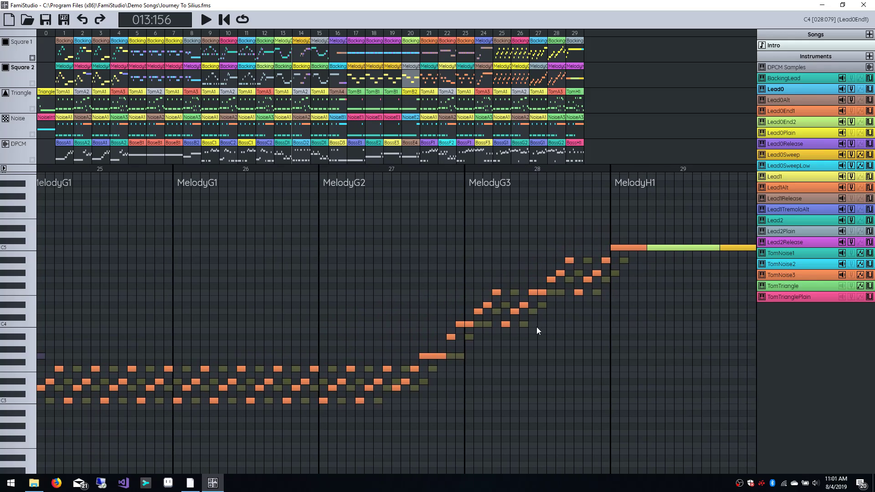
click(24, 50)
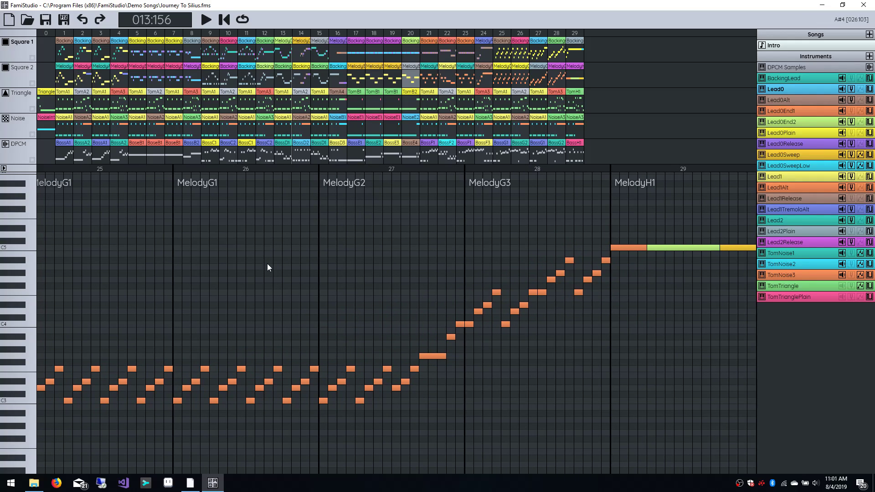
Open Square 1's BackingC1 pattern in column 9 and play the song from the start of column 11
double_click(211, 55)
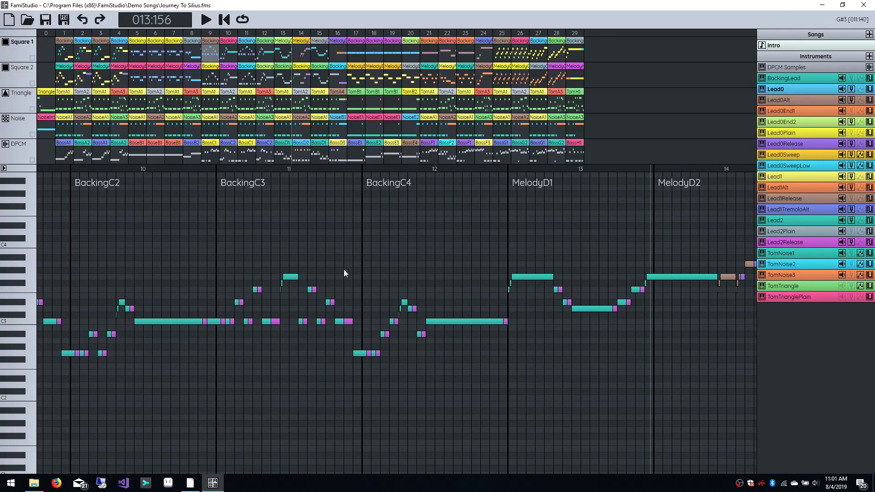
click(253, 36)
key(space)
click(241, 36)
click(241, 36)
click(241, 35)
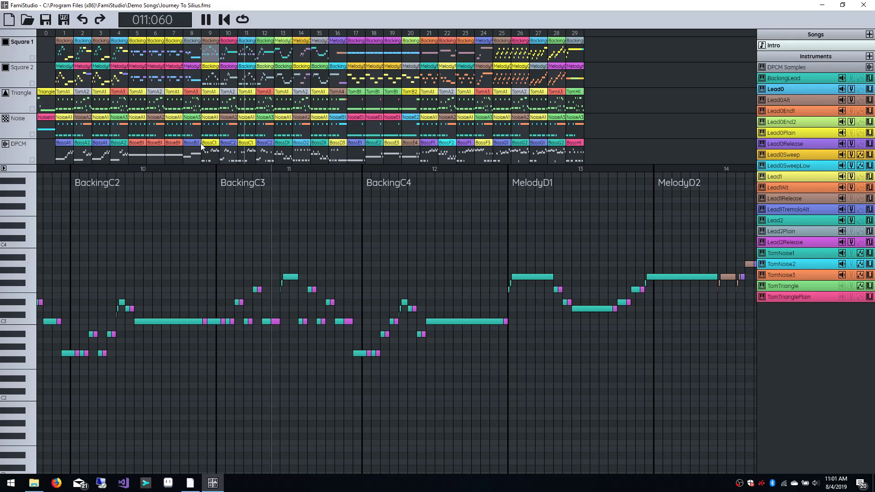
Jump the playback to several positions around BackingC3 on the piano roll timeline, and stop it
click(189, 167)
click(279, 170)
scroll(247, 166, up, 2)
click(249, 170)
scroll(250, 169, up, 2)
click(242, 168)
click(225, 168)
key(space)
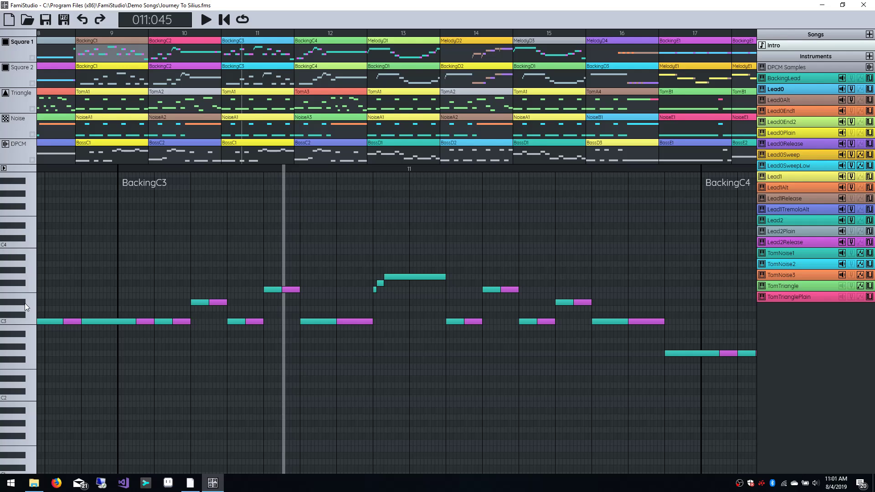
Audition notes on the piano keyboard with the song stopped and playing, and stop the playback
drag(31, 321, 22, 240)
drag(28, 284, 30, 323)
click(206, 21)
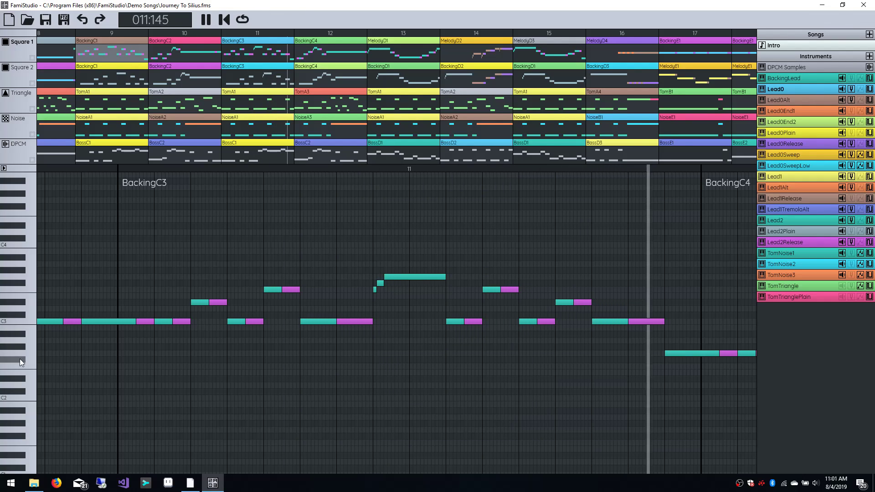
key(space)
Examine Square 1's BackingC3 and BackingC4 notes in the piano roll
scroll(383, 326, down, 1)
drag(384, 325, 293, 322)
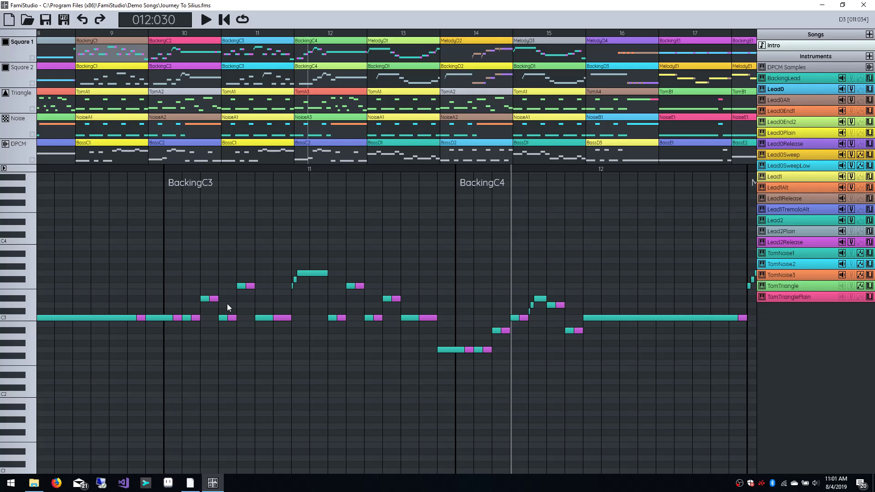
drag(533, 322, 451, 332)
scroll(439, 318, up, 2)
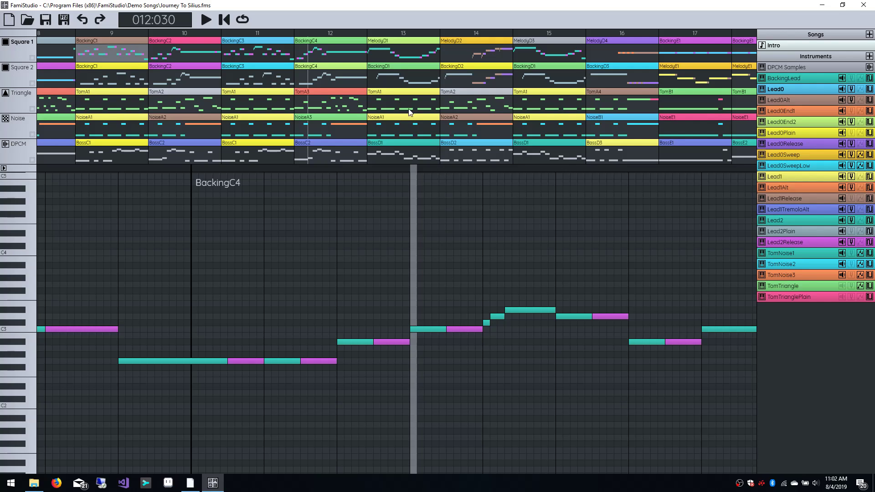
Open Square 2's backing patterns and add several Lead0 notes to the BackingD1 pattern in column 15
click(322, 73)
scroll(365, 292, down, 1)
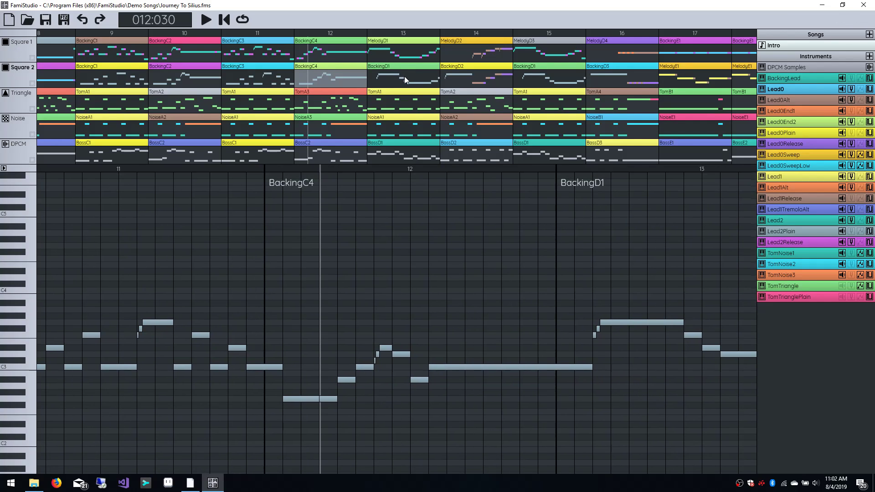
click(404, 76)
click(478, 75)
scroll(420, 282, up, 2)
click(346, 317)
click(375, 240)
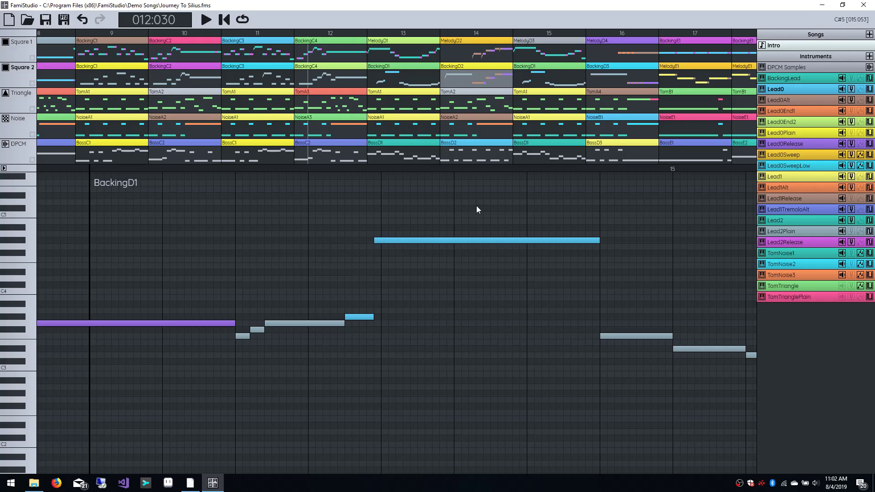
click(477, 208)
click(595, 247)
click(525, 279)
Undo the latest Lead0 notes added to Square 2
key(ctrl+z)
key(ctrl+z)
key(ctrl+z)
key(ctrl+z)
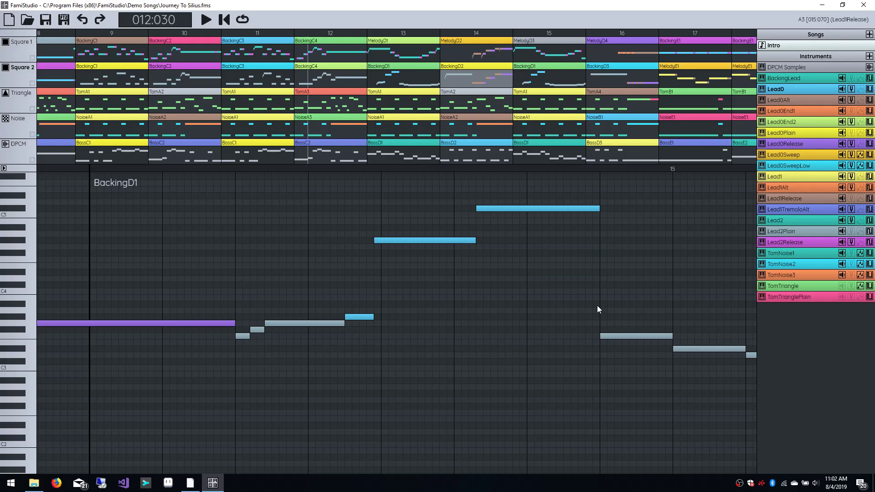
Open Triangle's TomA2 pattern in column 14 and shorten the long A3 note by moving its stop note earlier
click(463, 97)
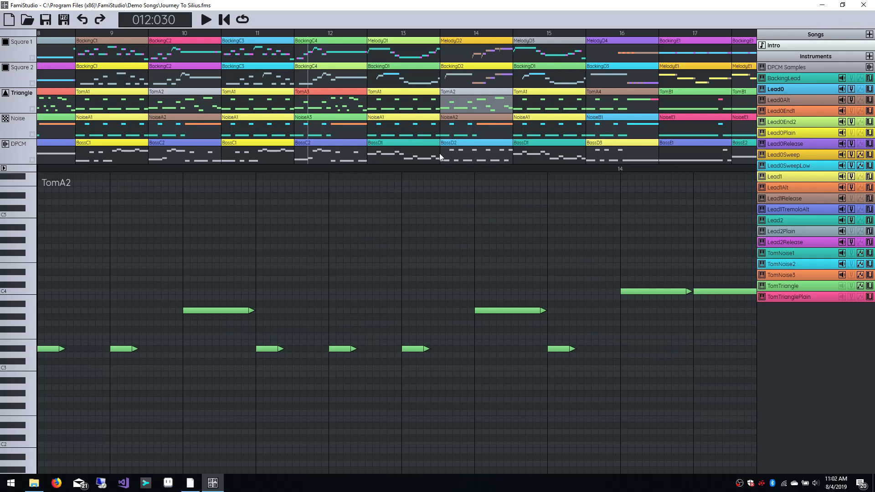
scroll(465, 297, up, 1)
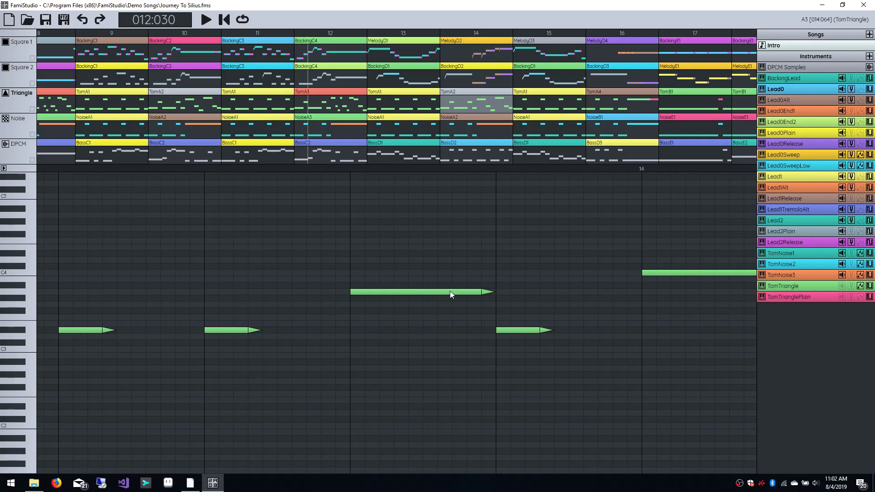
scroll(435, 319, down, 1)
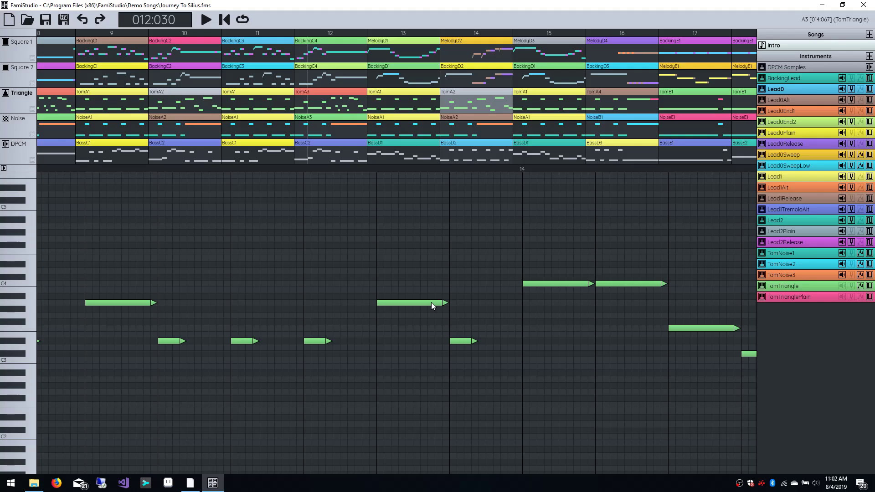
scroll(432, 305, up, 1)
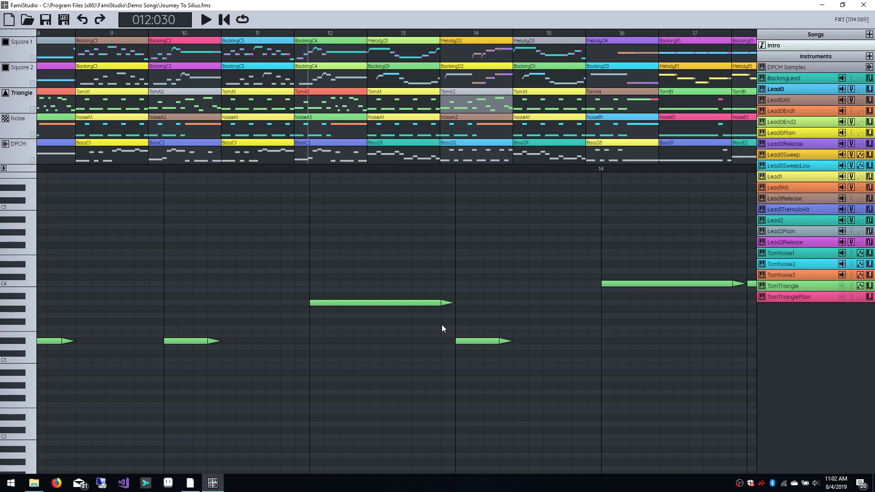
scroll(443, 302, up, 1)
click(433, 302)
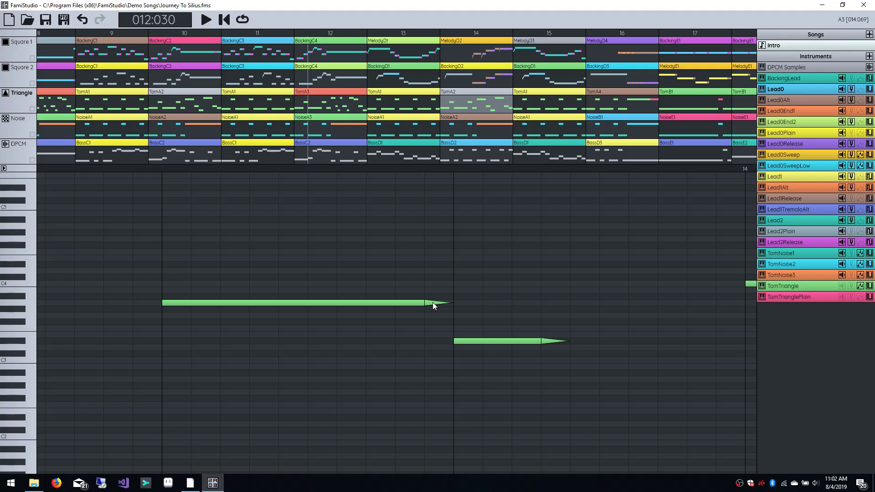
drag(433, 302, 441, 302)
click(314, 304)
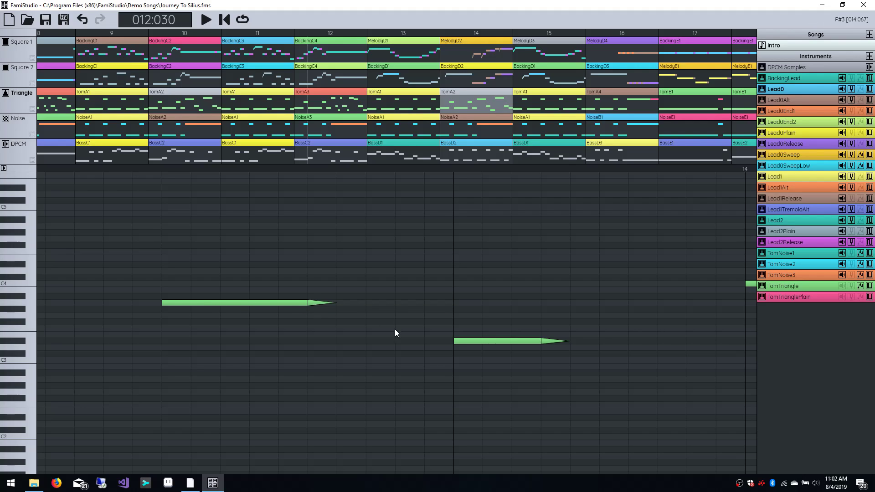
click(220, 304)
right_click(314, 303)
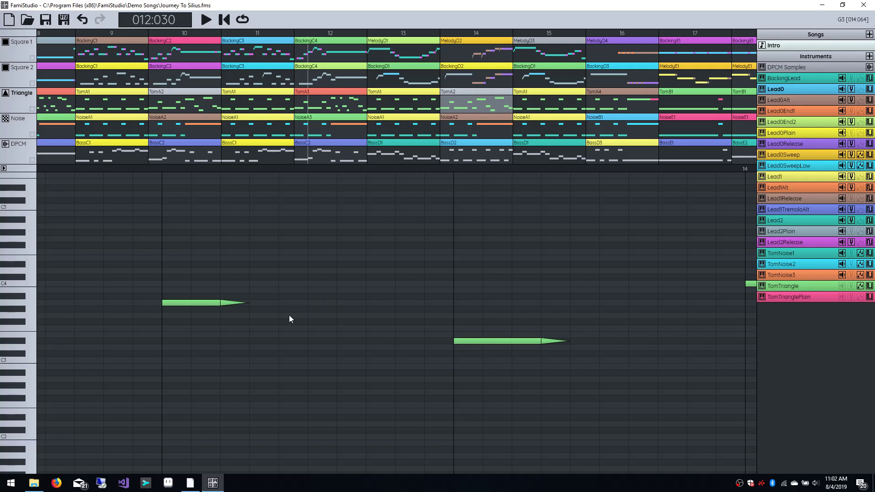
Undo the stop note changes and the remaining added note
scroll(462, 347, down, 2)
key(ctrl+z)
key(ctrl+z)
key(ctrl+z)
key(ctrl+z)
key(ctrl+z)
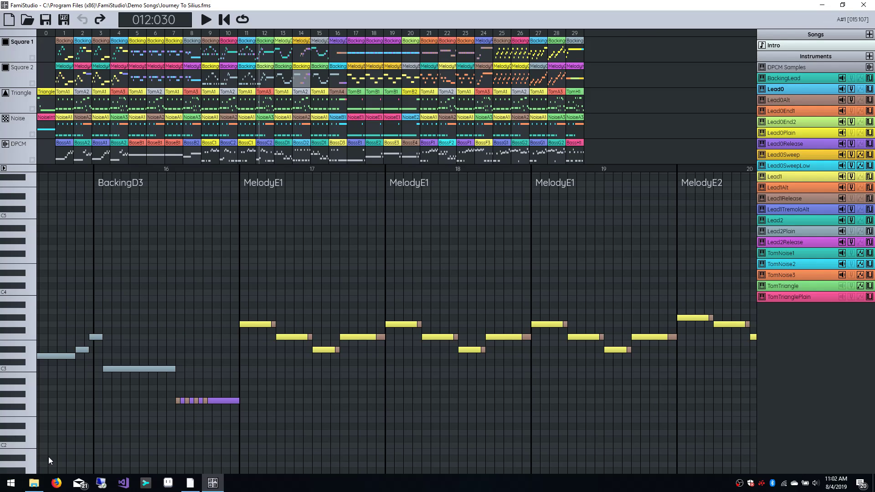
Show the effect panel, move the playhead to 016:107, and add two Speed effects ahead of the first MelodyE1 pattern
drag(325, 233, 384, 236)
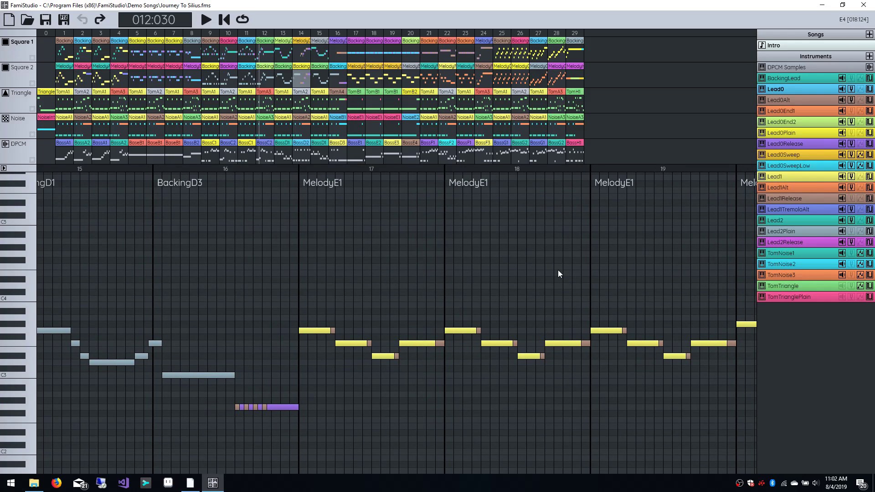
click(3, 169)
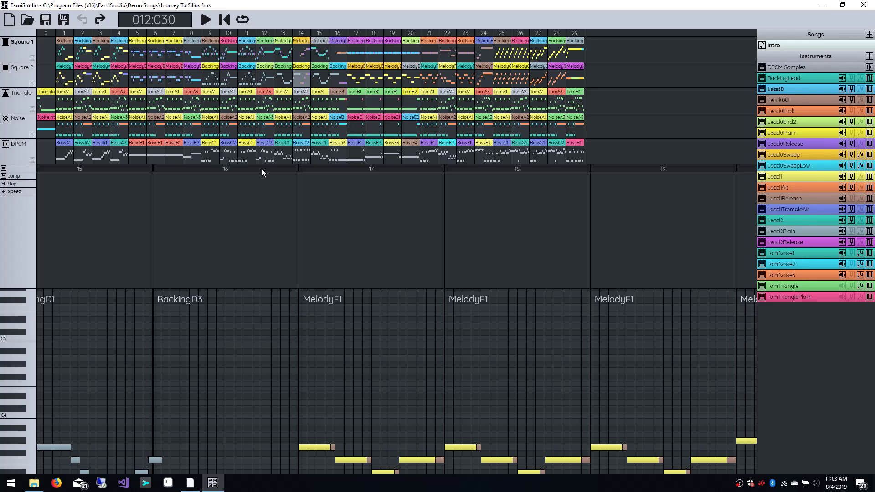
click(250, 169)
scroll(333, 248, up, 3)
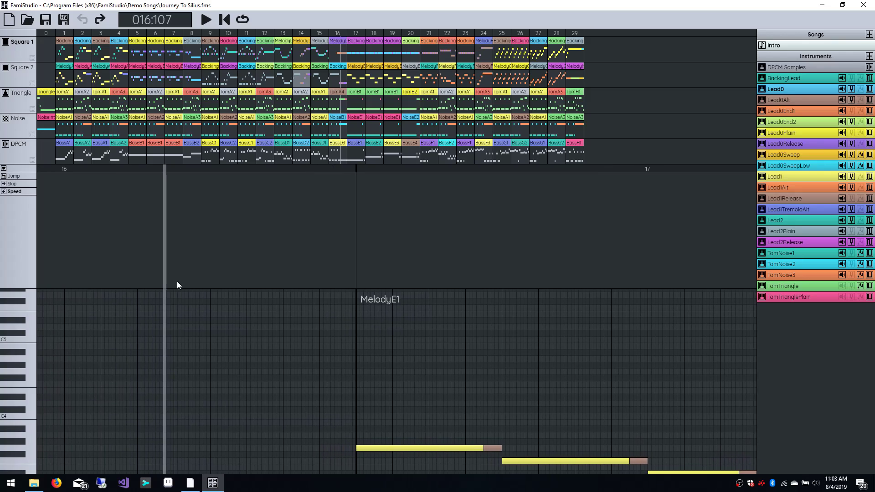
scroll(319, 288, down, 2)
drag(418, 286, 415, 270)
scroll(268, 296, down, 2)
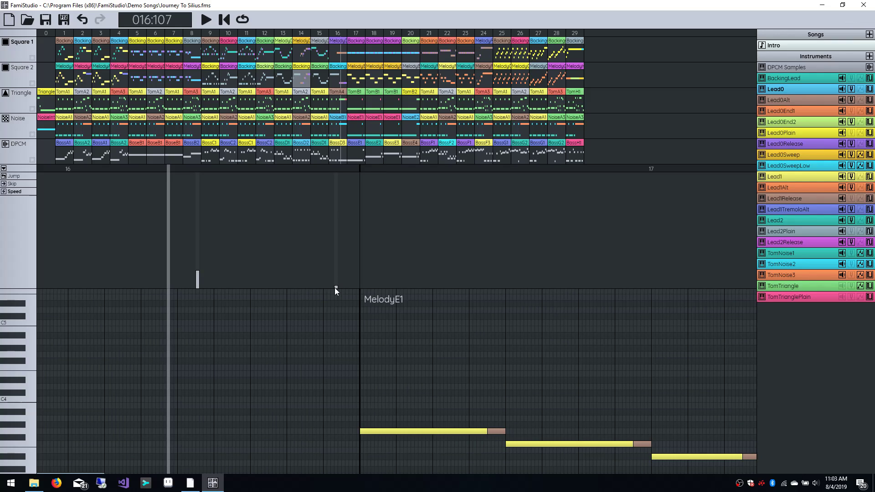
Play the song through the Speed effects into column 17, and stop the playback
scroll(337, 289, up, 2)
scroll(349, 297, down, 2)
key(space)
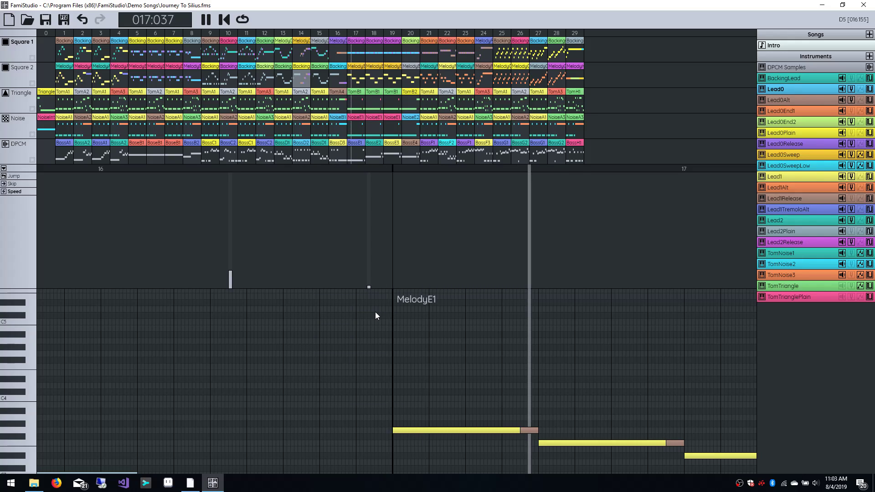
key(space)
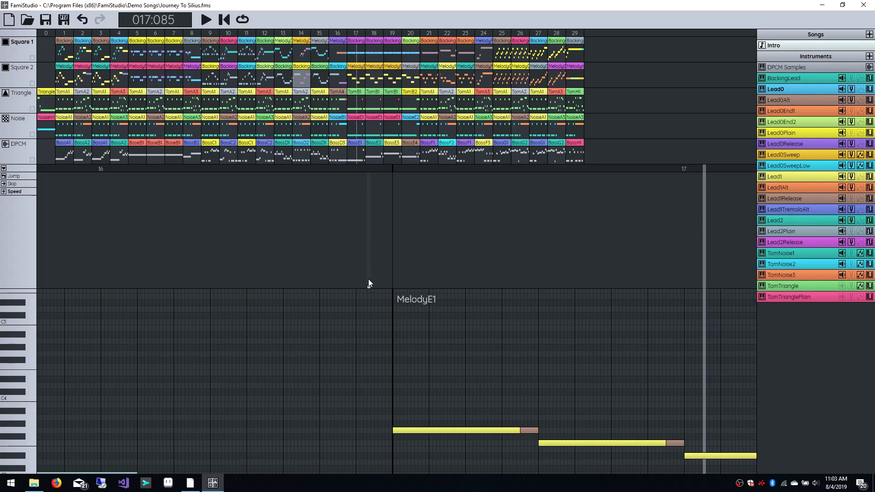
Replace the Speed effects in column 16 with a single Speed effect of 16
scroll(247, 273, up, 2)
drag(265, 281, 266, 231)
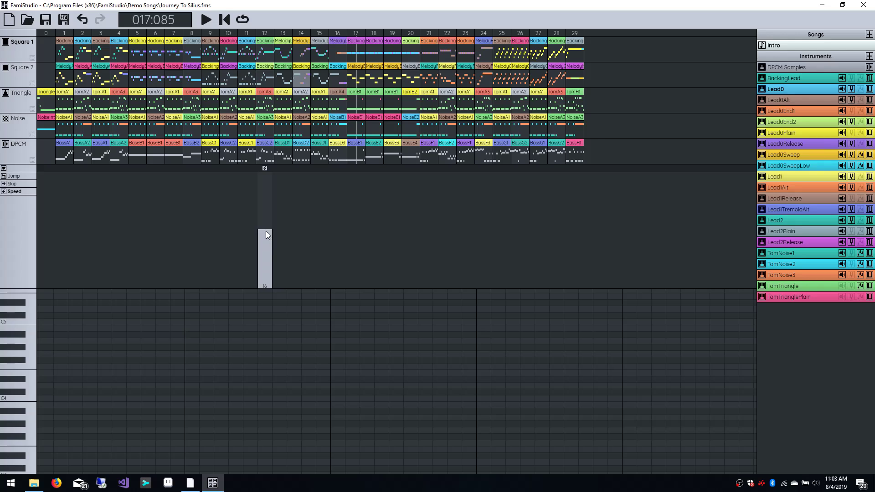
scroll(307, 294, down, 1)
Collapse the effect panel, examine the Speed effect's marker on the timeline, and show the panel again
click(4, 169)
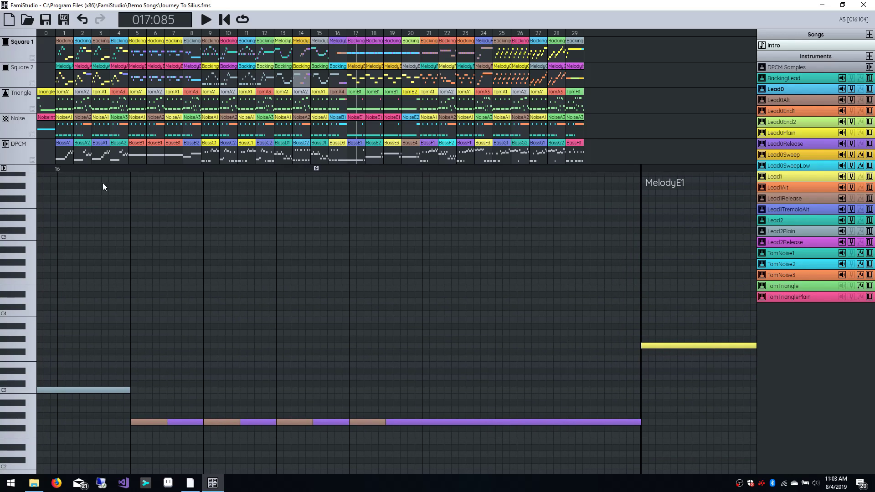
scroll(316, 177, down, 2)
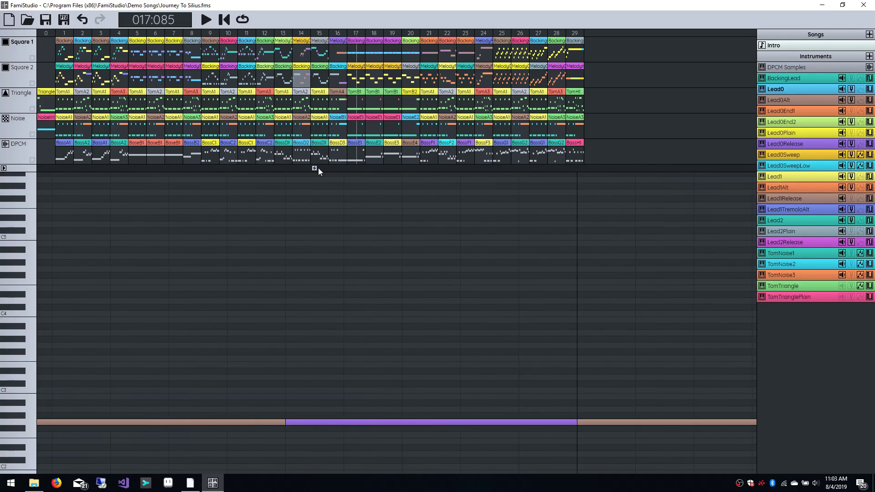
scroll(319, 214, down, 2)
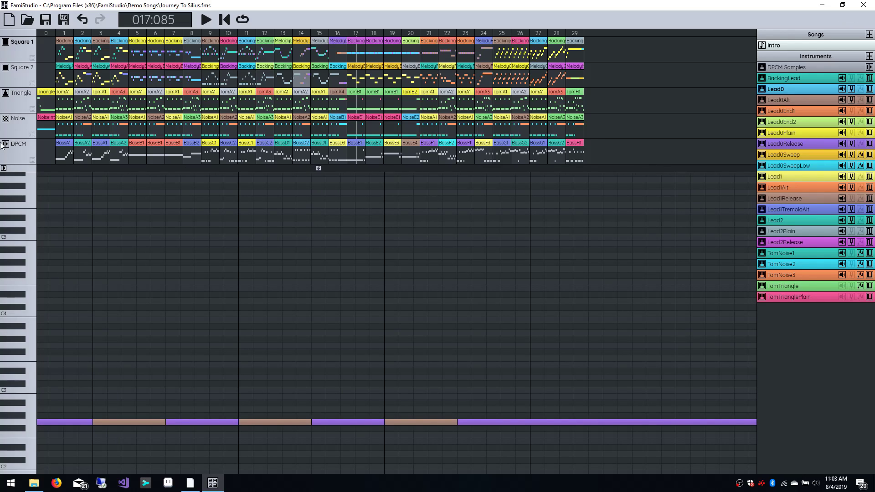
click(5, 166)
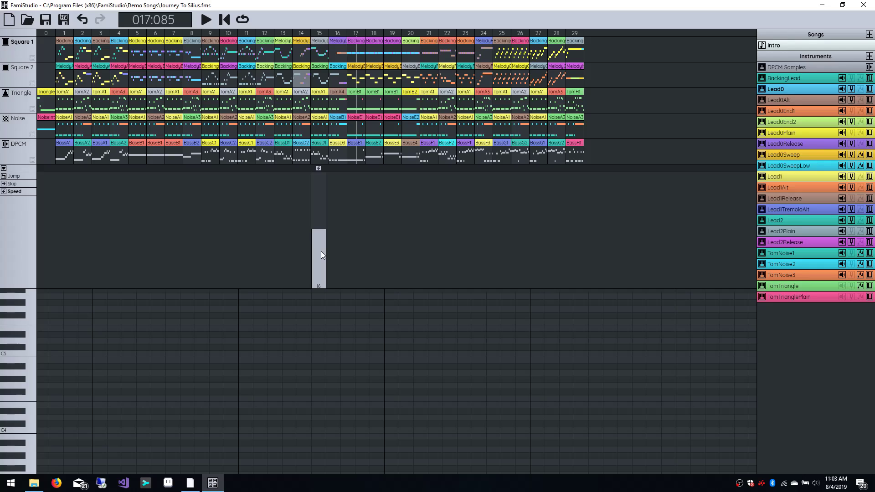
Delete the Speed effect of 16 and collapse the effect panel
right_click(321, 253)
click(3, 167)
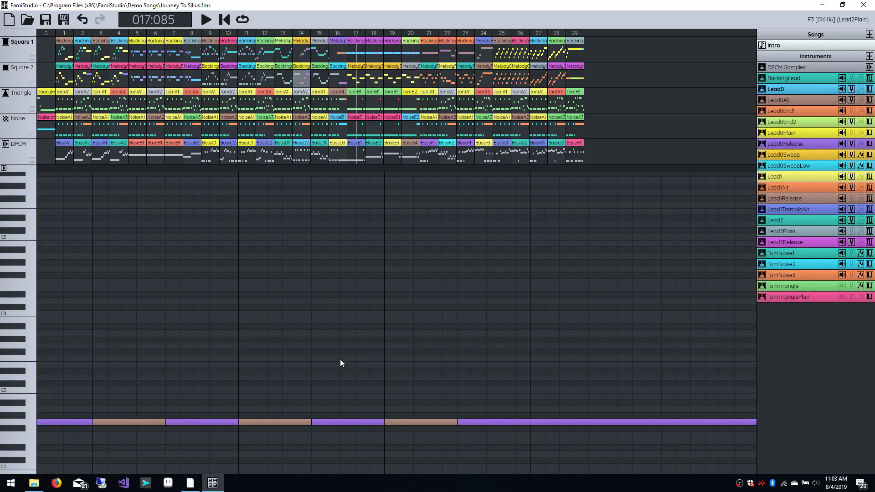
Open Lead0Release's pitch envelope, audition it on C5, and redraw its looped section with a wider dip and a broader rise
click(851, 123)
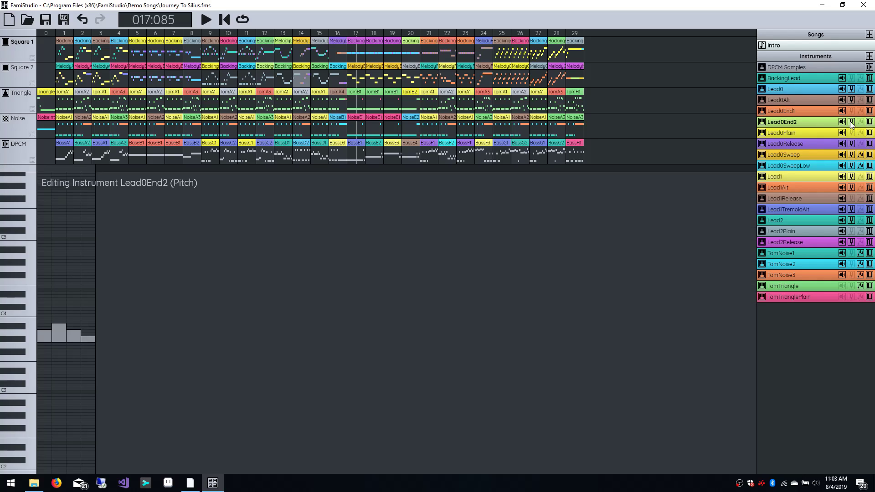
click(851, 144)
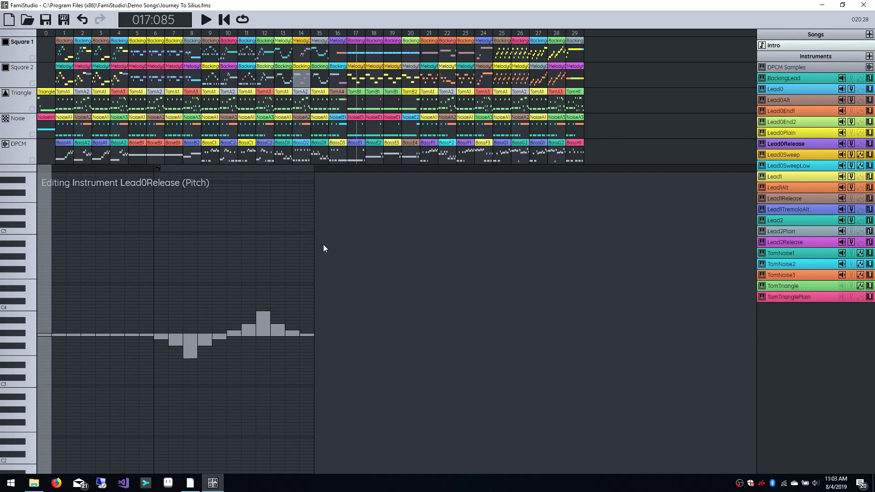
mouse_move(314, 172)
mouse_down()
mouse_move(420, 175)
mouse_move(285, 173)
mouse_move(326, 173)
mouse_move(315, 173)
mouse_up()
mouse_move(155, 169)
mouse_down()
mouse_move(106, 171)
mouse_move(168, 168)
mouse_move(154, 169)
mouse_up()
click(24, 231)
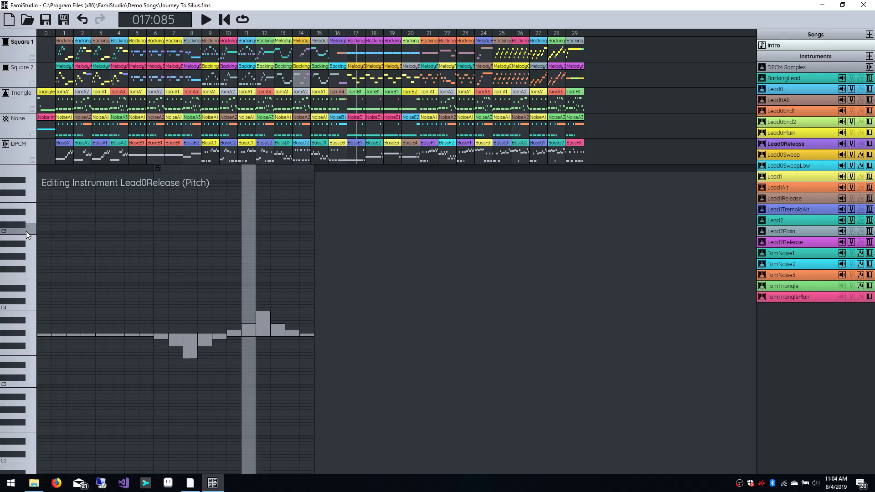
mouse_move(168, 332)
mouse_down()
mouse_move(221, 346)
mouse_move(275, 313)
mouse_move(311, 338)
mouse_up()
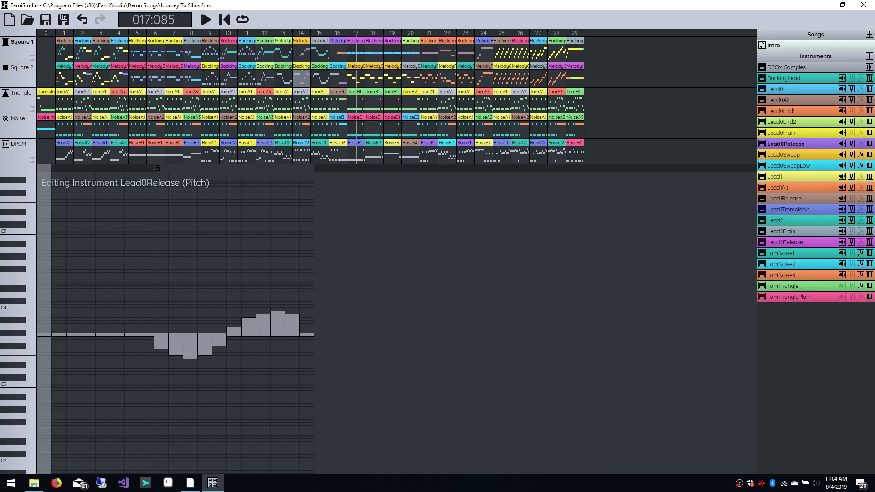
Examine the DPCM Samples mapping, including the sample file chooser for an empty key and the properties of the topmost ripped02 sample
click(871, 67)
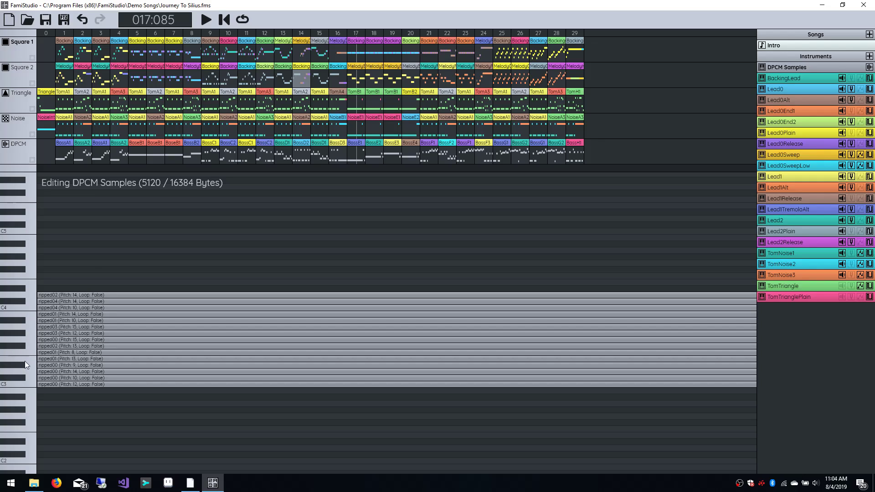
double_click(62, 269)
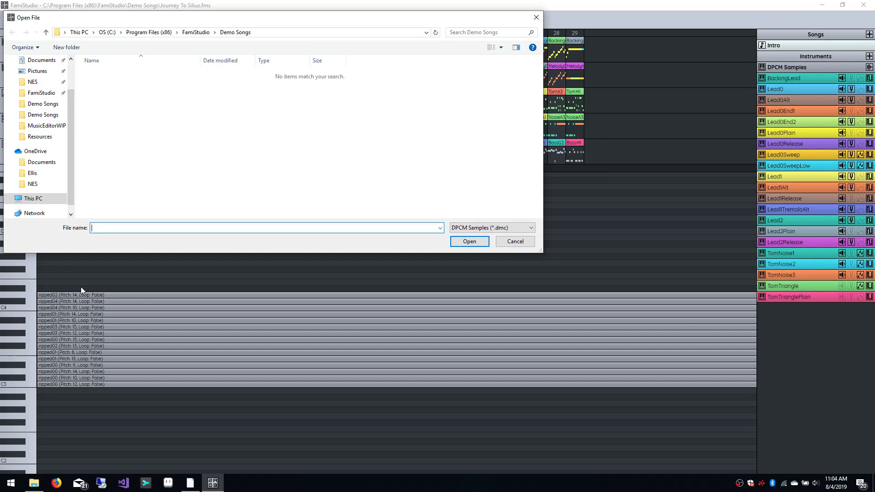
click(518, 242)
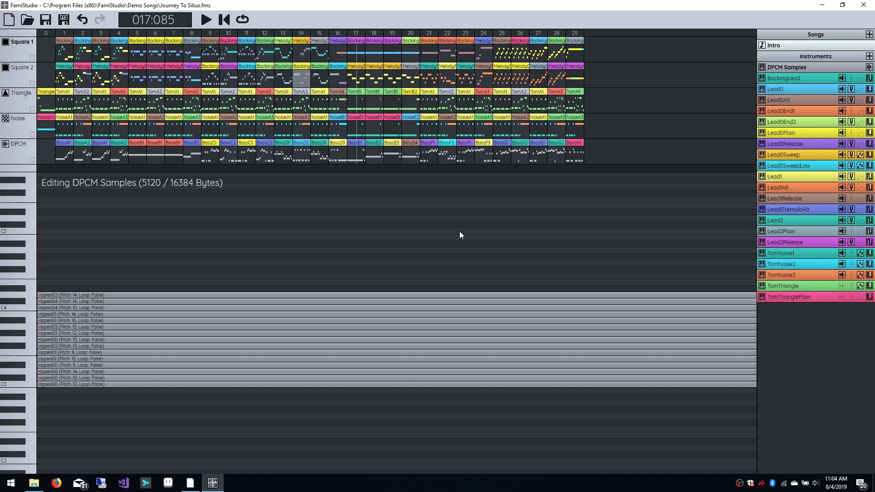
double_click(87, 296)
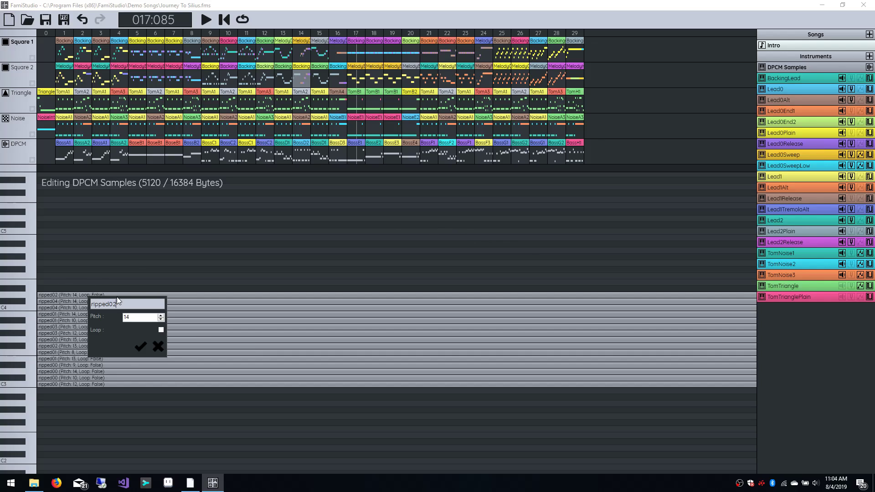
click(158, 347)
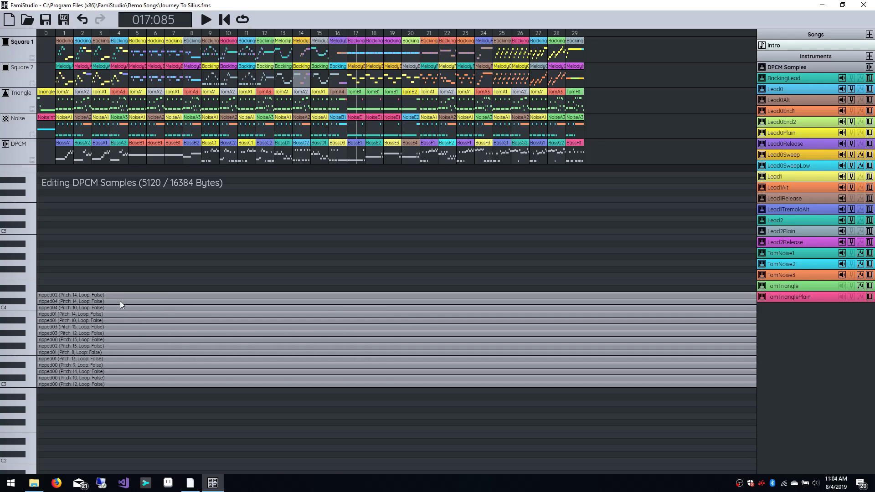
Try deleting three of the mapped DPCM samples, and undo the deletions
right_click(121, 301)
right_click(133, 339)
right_click(139, 371)
key(ctrl+z)
key(ctrl+z)
key(ctrl+z)
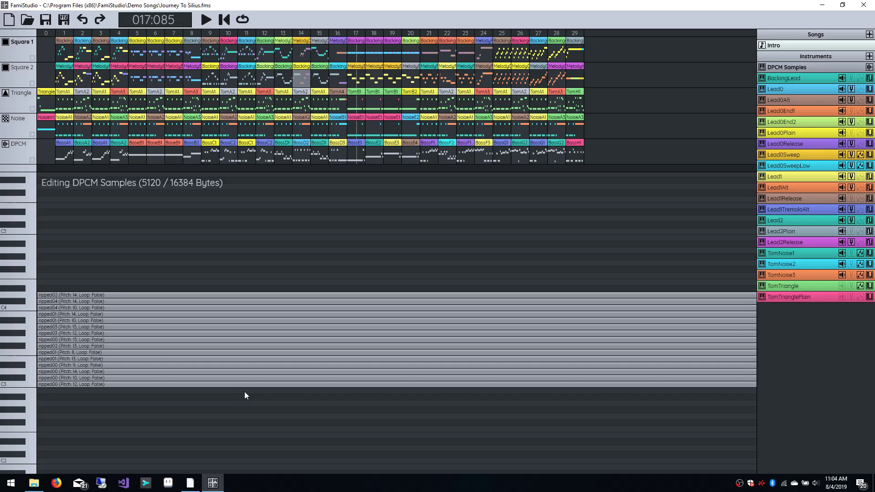